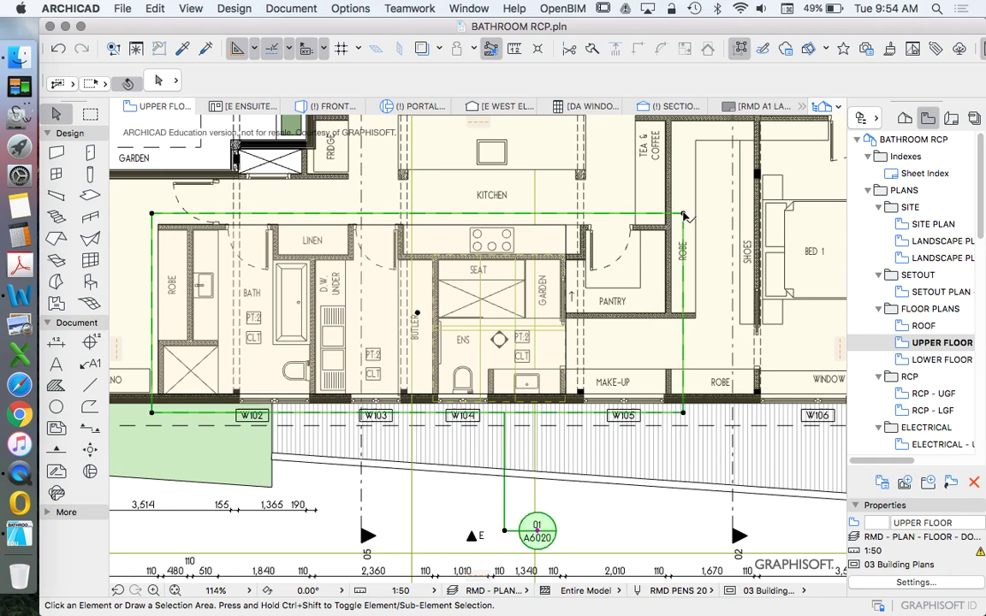
Step: Select the 01/A6020 detail marker around the bathroom, redoing a first mis-selection
click(503, 471)
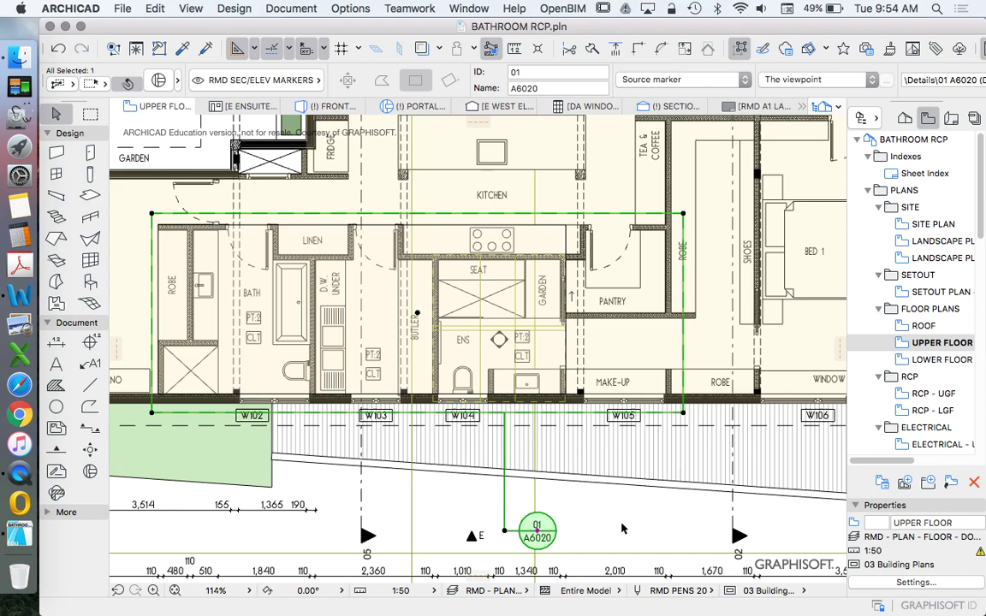
click(556, 471)
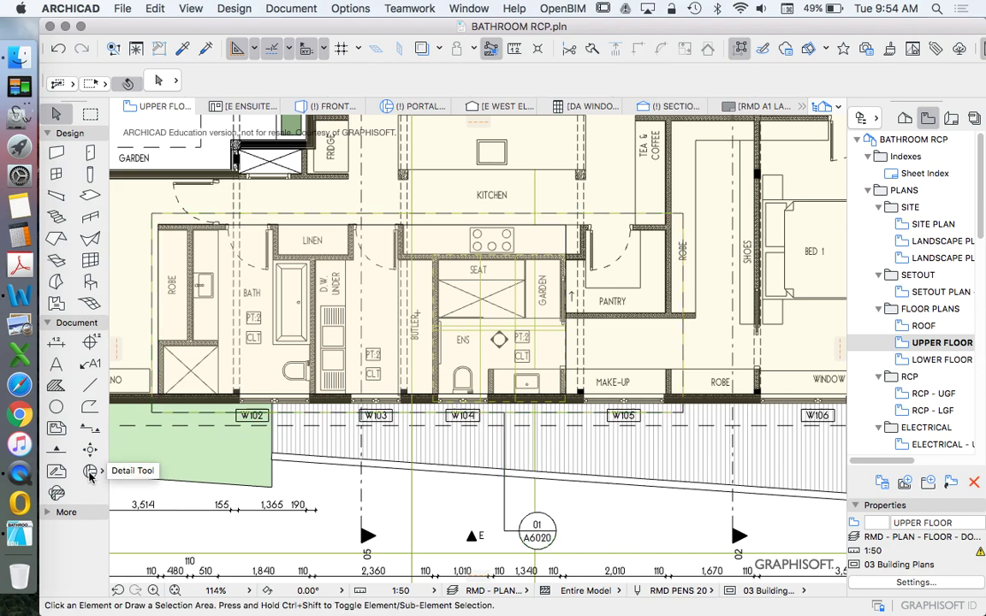
click(533, 535)
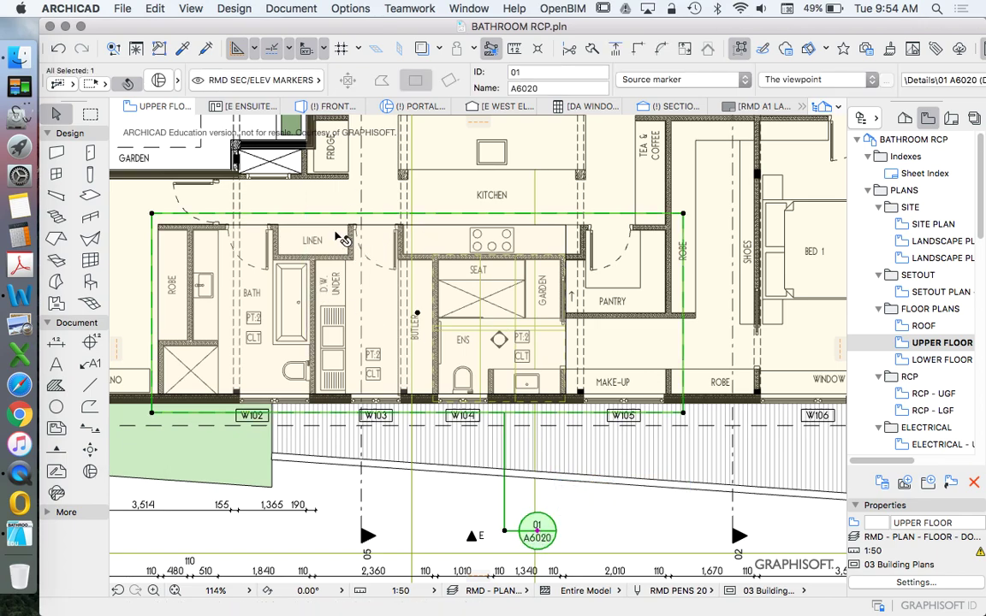
click(158, 79)
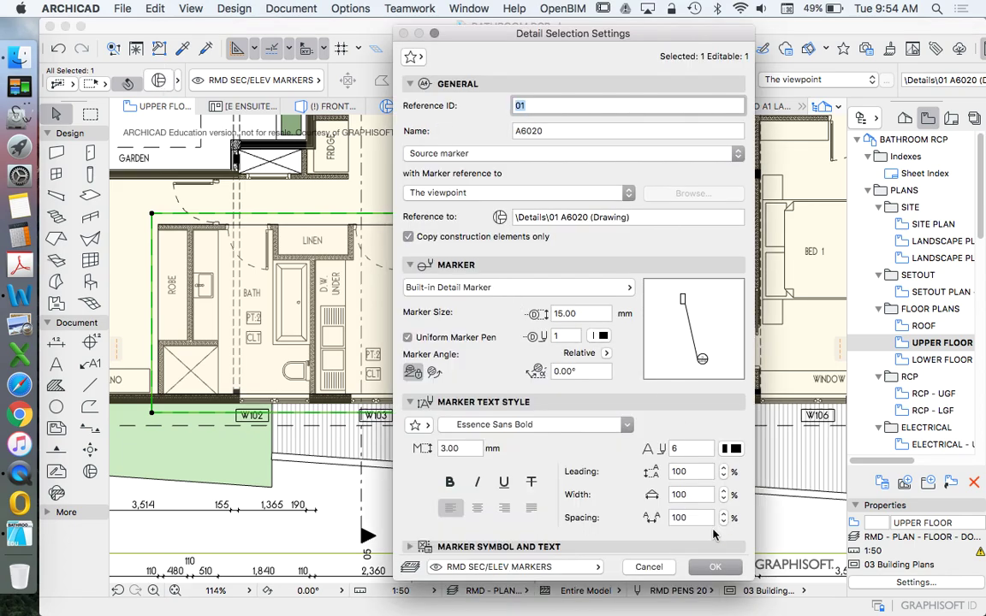
click(721, 568)
key(Escape)
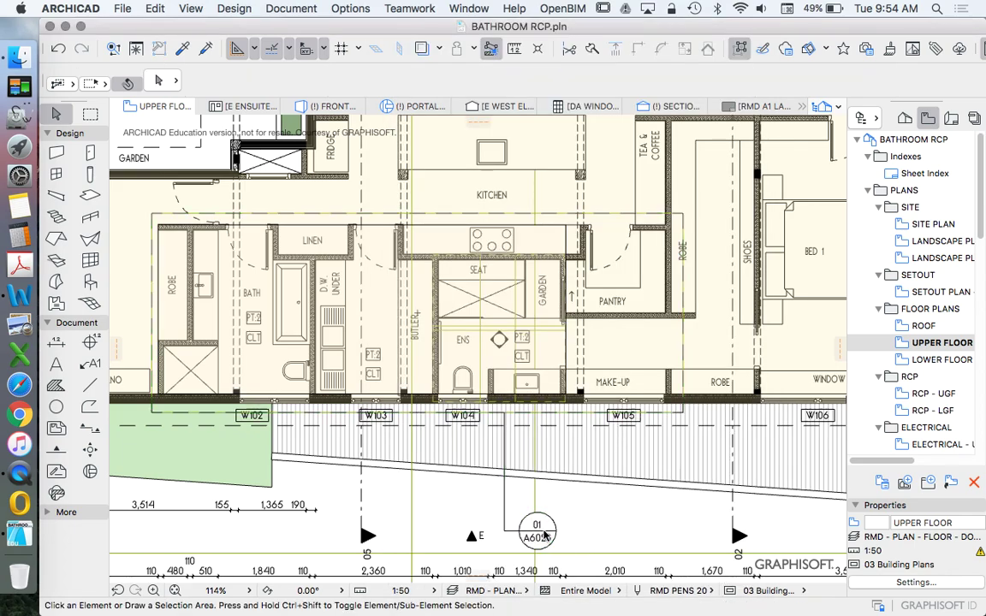
click(538, 536)
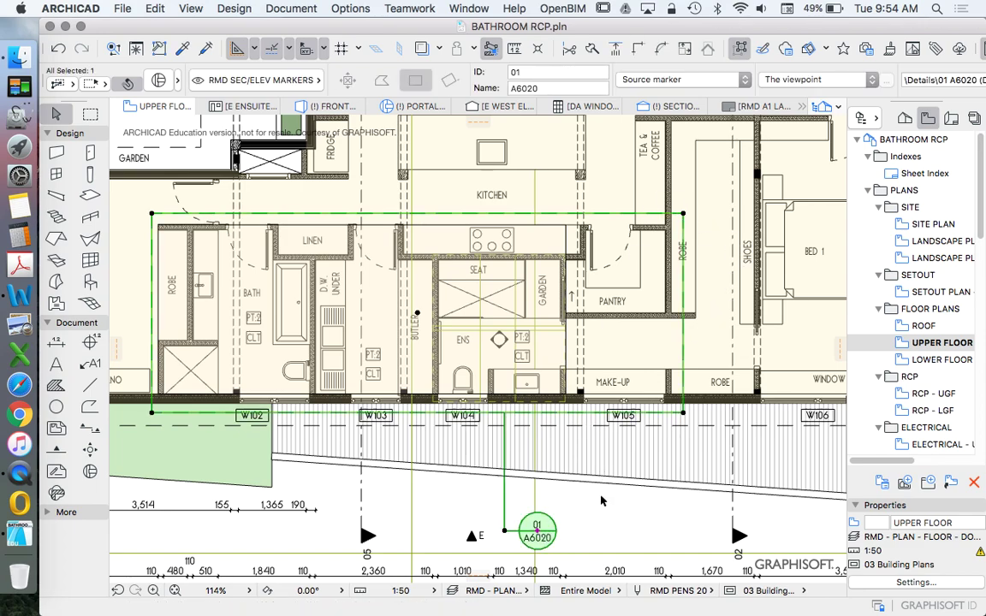
click(597, 537)
click(539, 535)
click(611, 521)
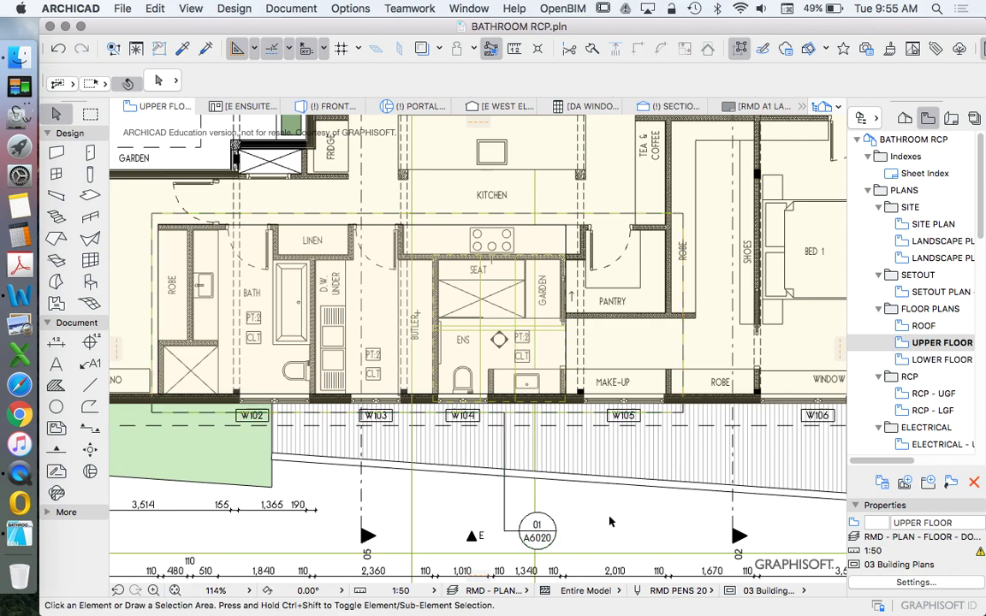
right_click(610, 529)
click(611, 524)
scroll(709, 219, up, 10)
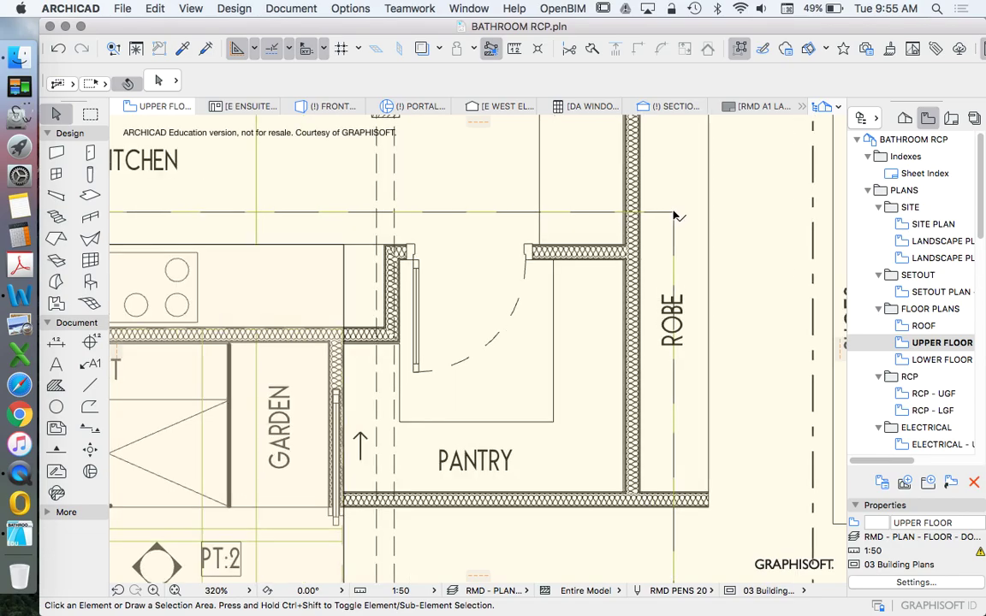
scroll(678, 216, down, 3)
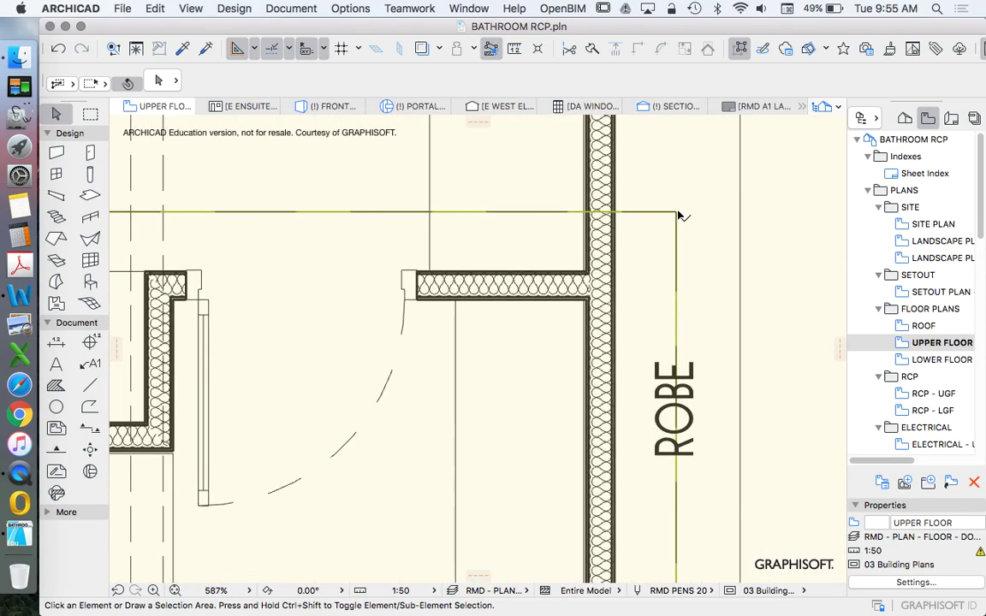
click(676, 213)
scroll(696, 193, down, 9)
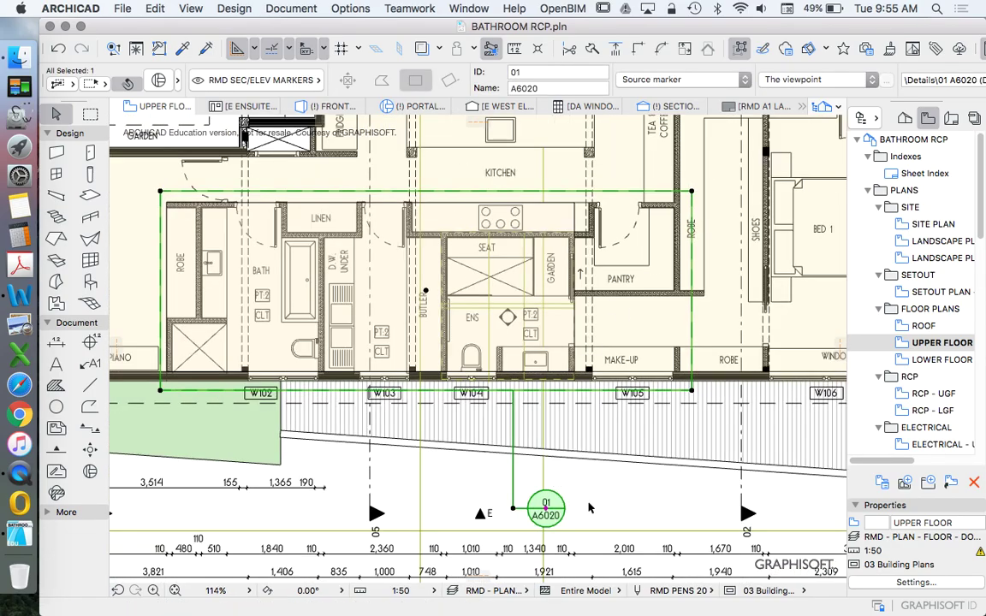
click(603, 520)
click(516, 515)
key(Escape)
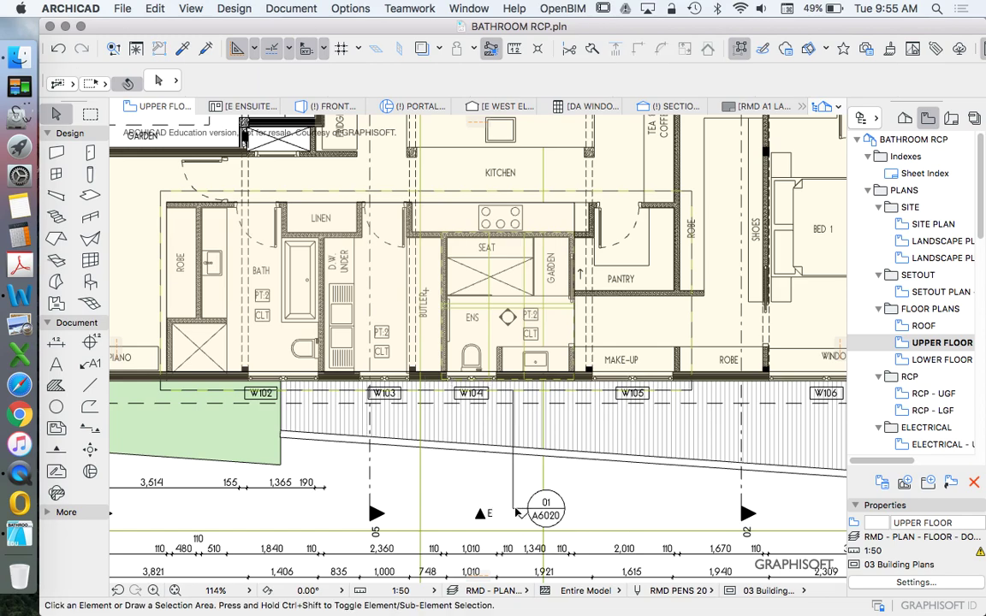
click(517, 512)
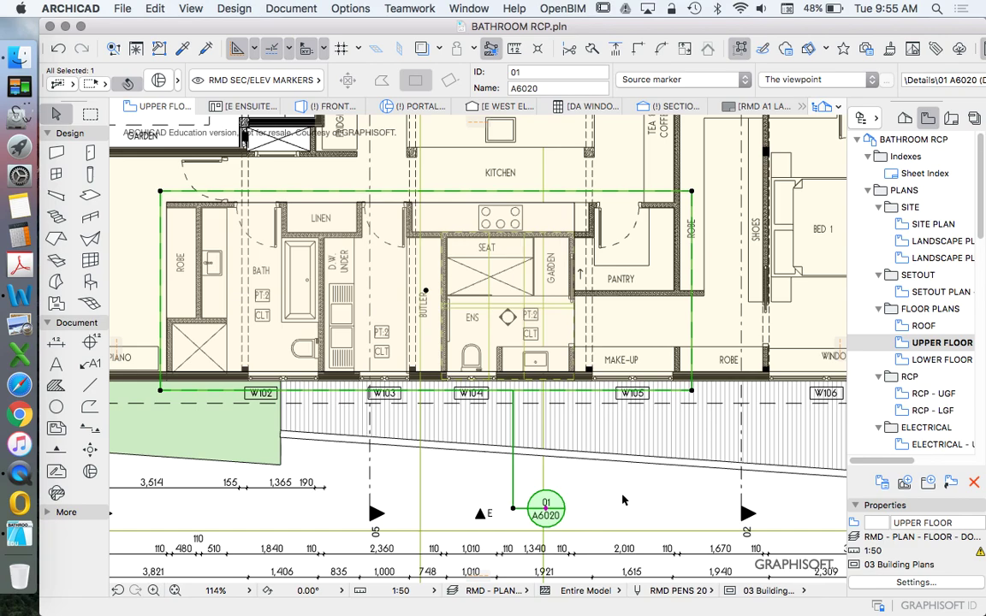
scroll(616, 487, down, 4)
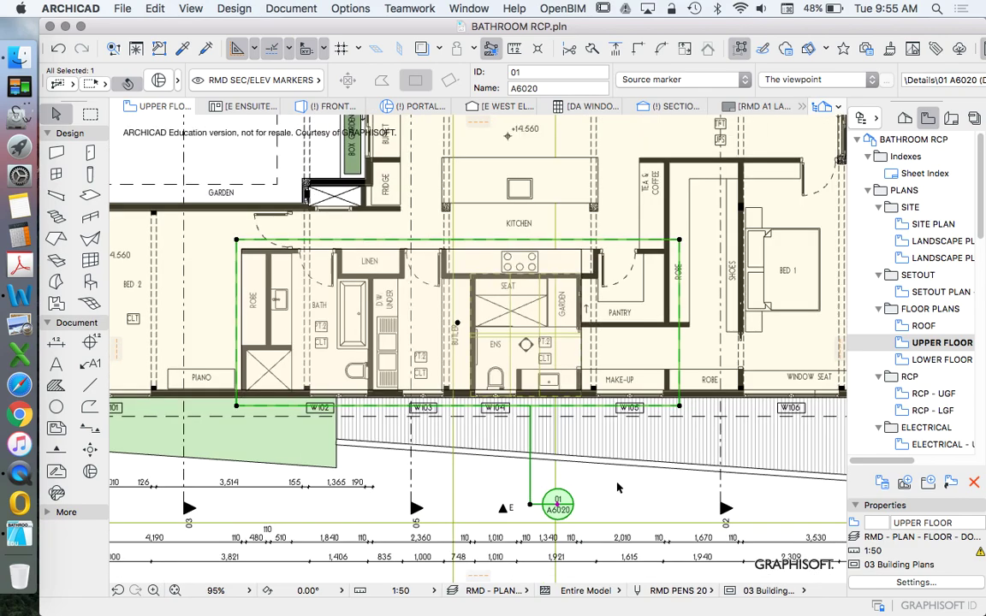
Step: Open the 01 A6020 detail with Current View Settings from the marker's context menu
right_click(616, 487)
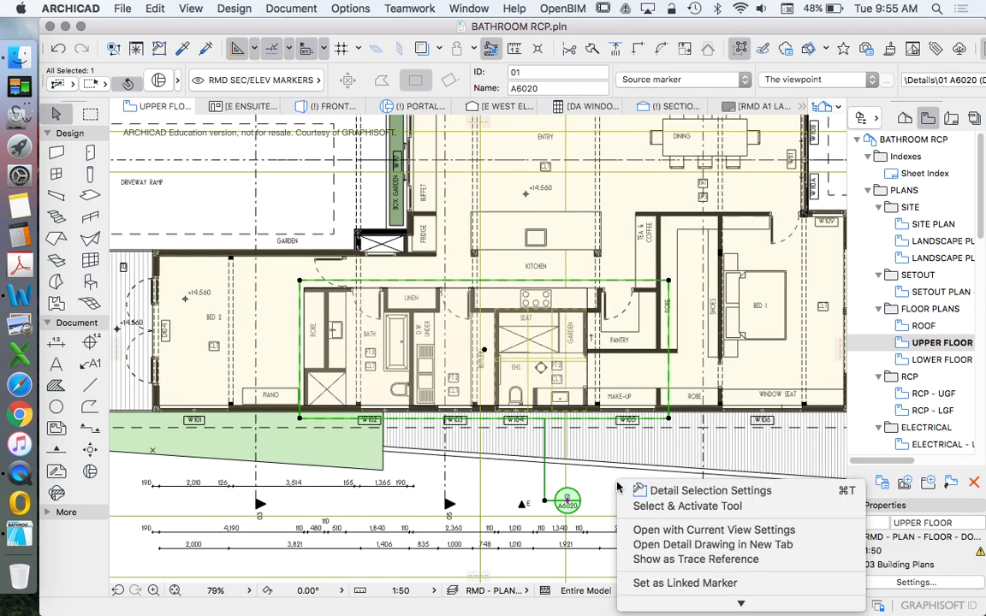
click(706, 532)
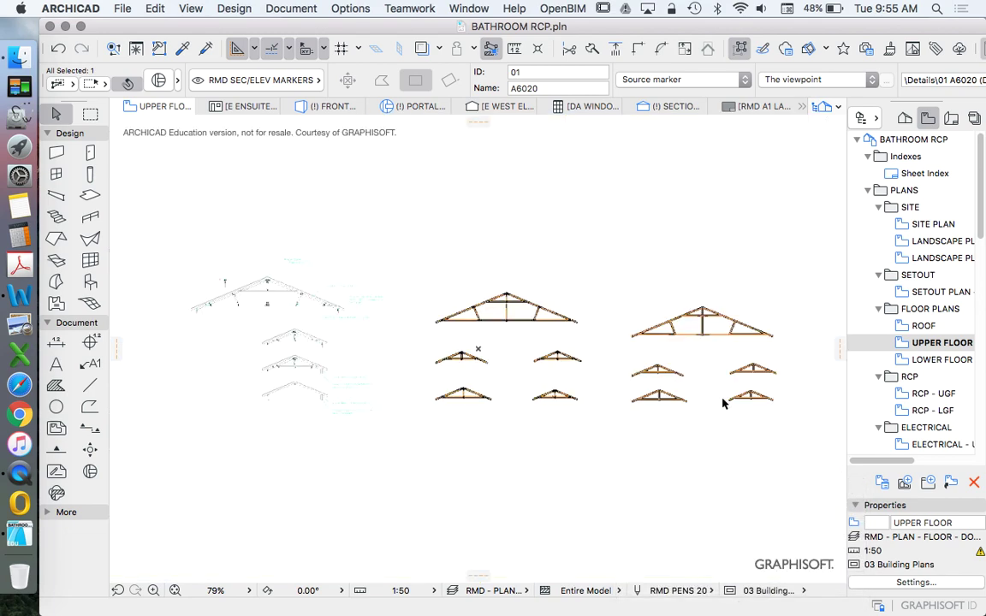
scroll(395, 328, down, 3)
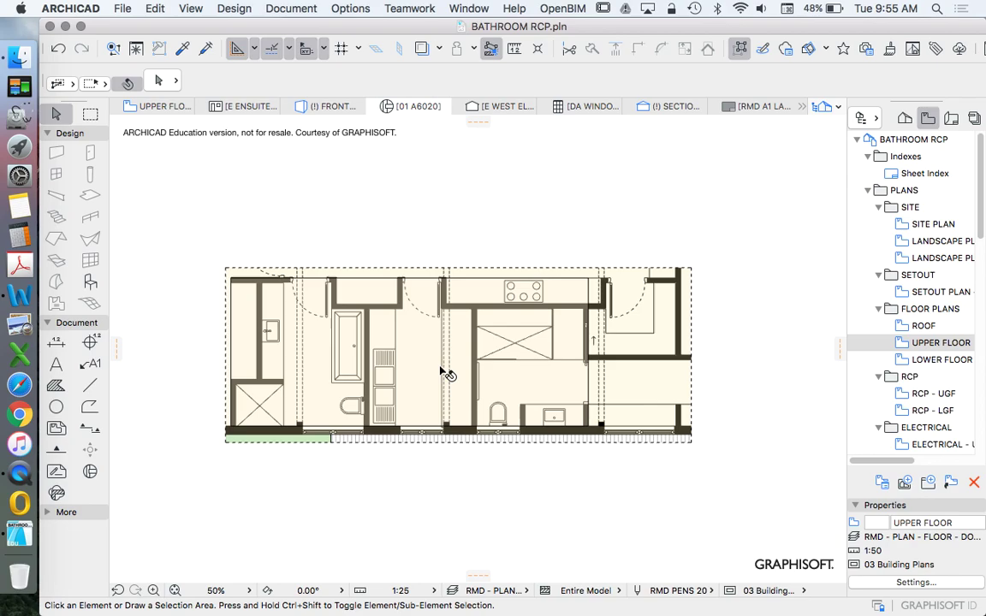
scroll(599, 334, up, 2)
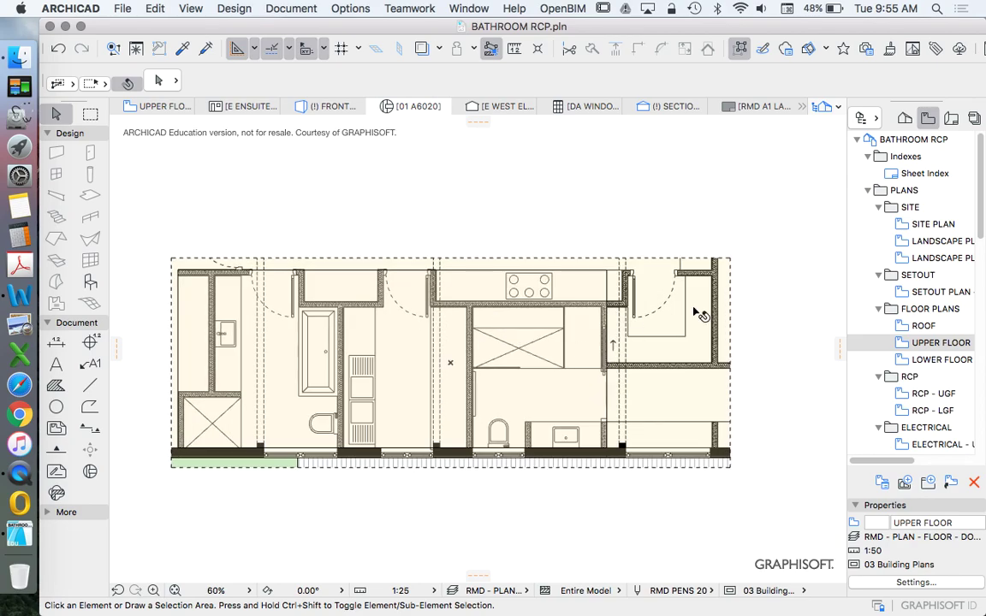
Step: Inspect the interior wall beside the shower and the floor overlay fill, then deselect
click(469, 346)
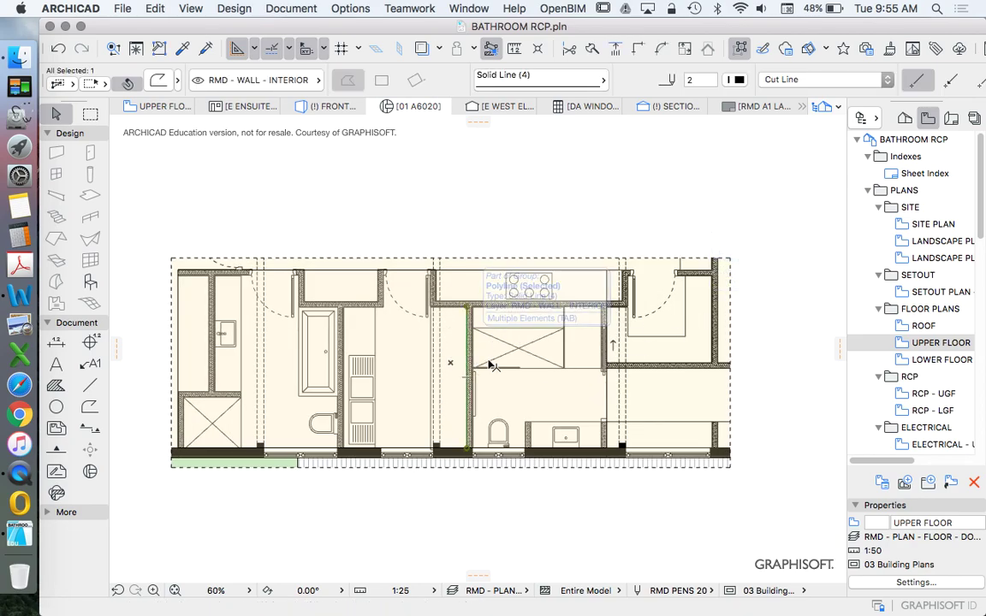
scroll(440, 349, up, 4)
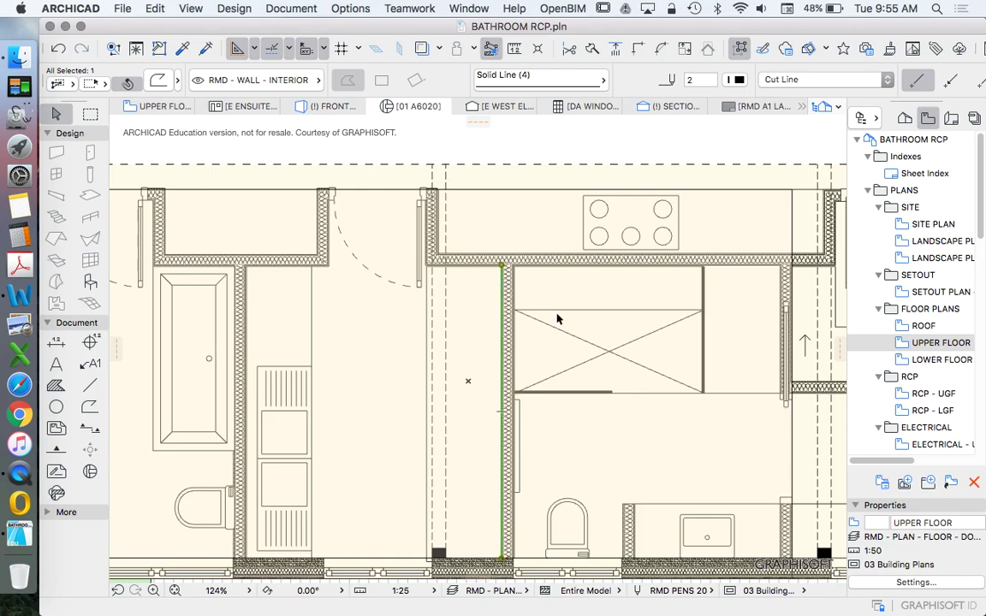
scroll(505, 426, up, 5)
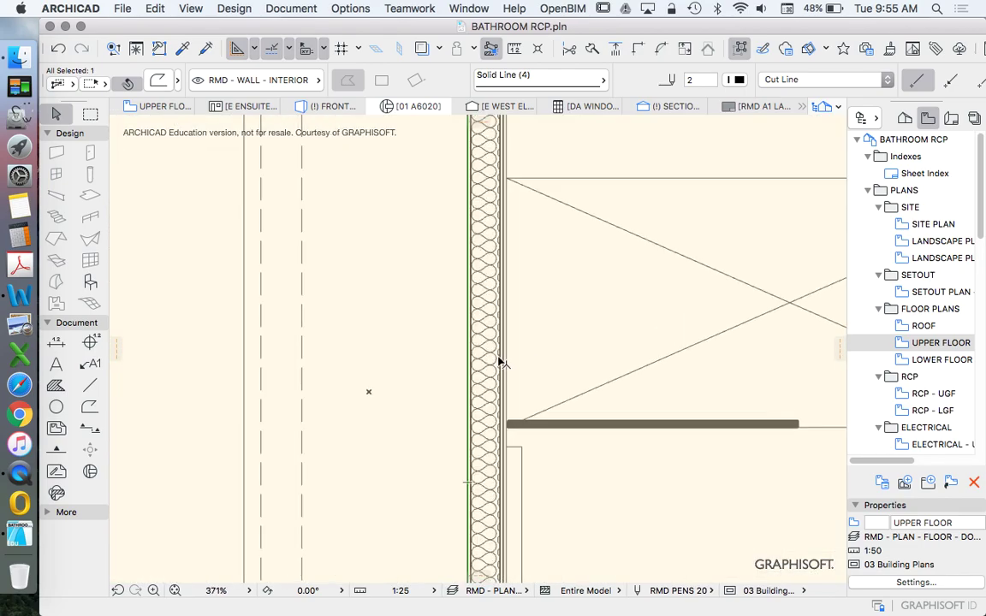
click(503, 373)
scroll(489, 370, down, 8)
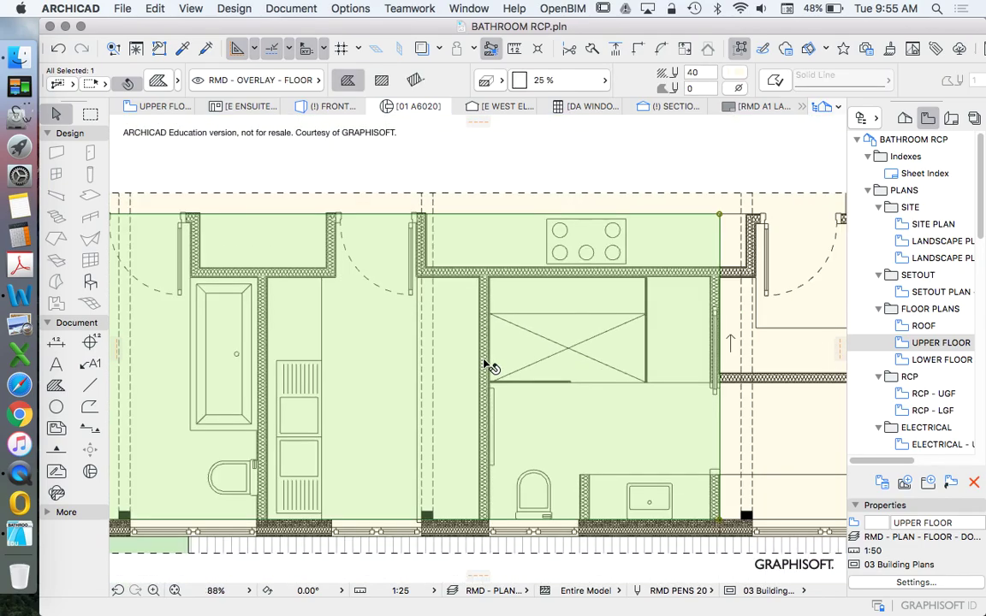
click(388, 194)
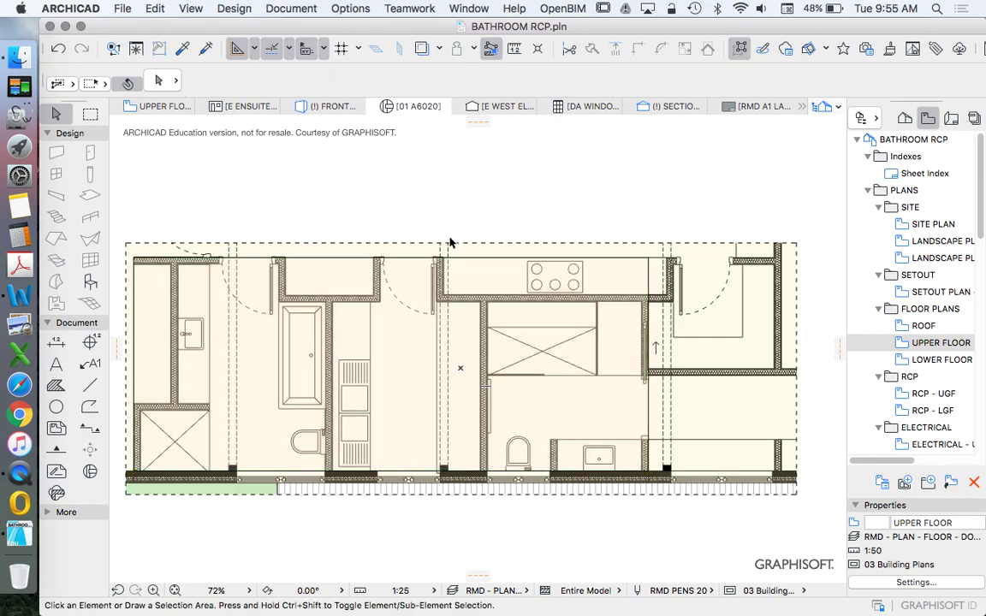
scroll(451, 248, down, 4)
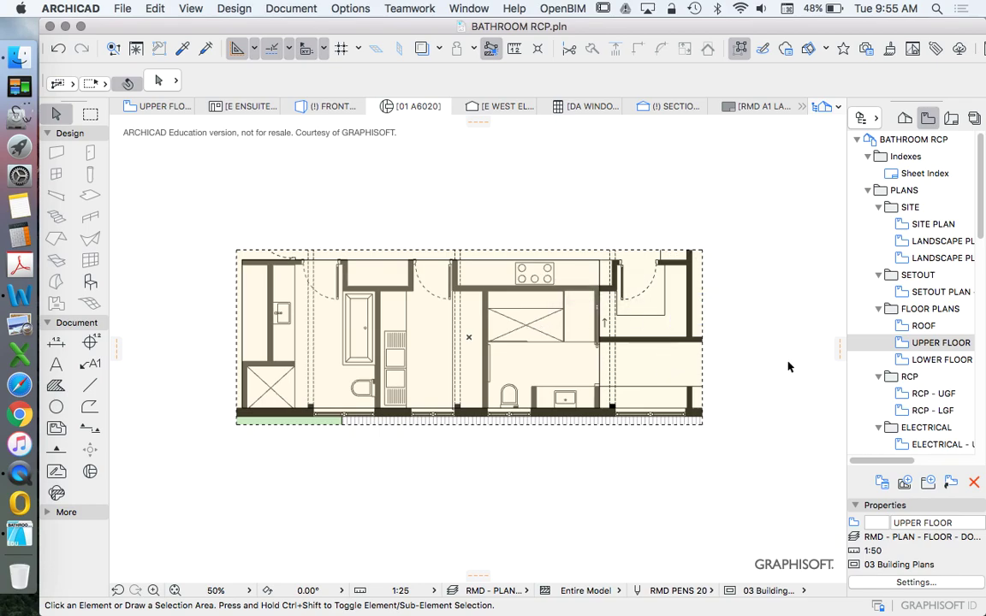
Step: Check the door by the right wall, then Rebuild from Source View in the 01 A6020 detail
scroll(650, 272, up, 5)
click(593, 283)
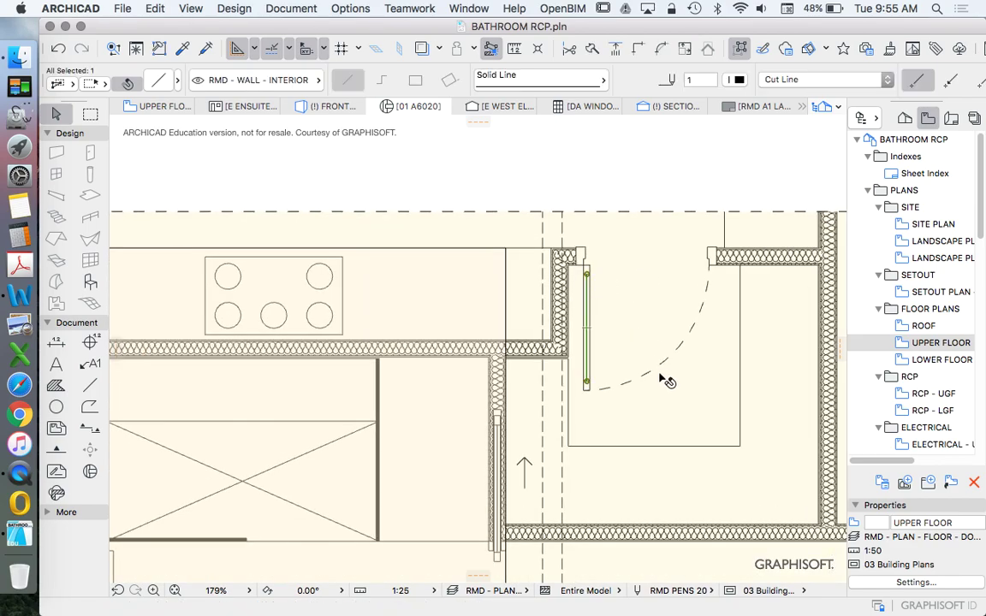
scroll(689, 309, down, 6)
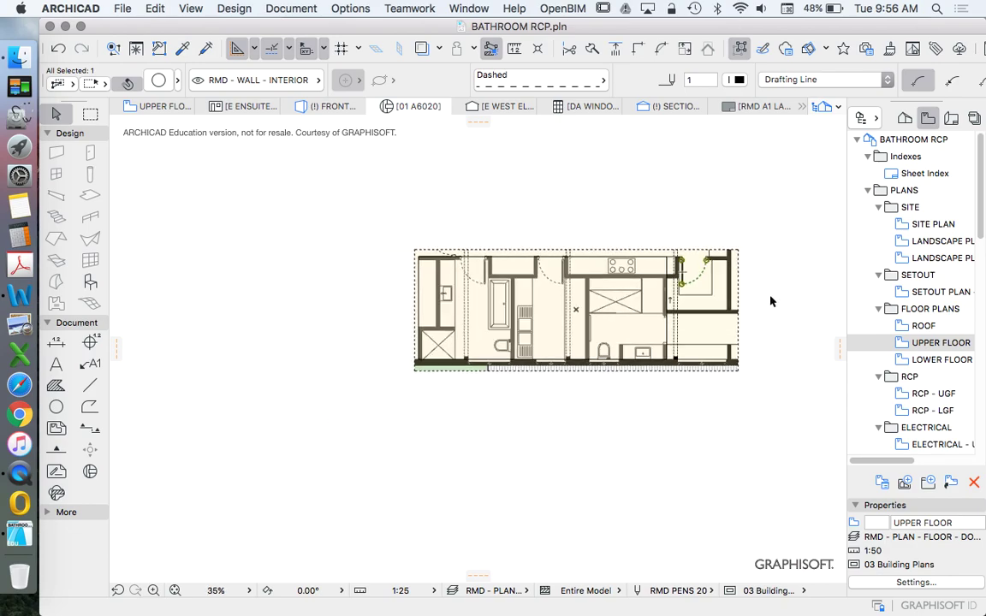
click(780, 297)
scroll(774, 295, up, 3)
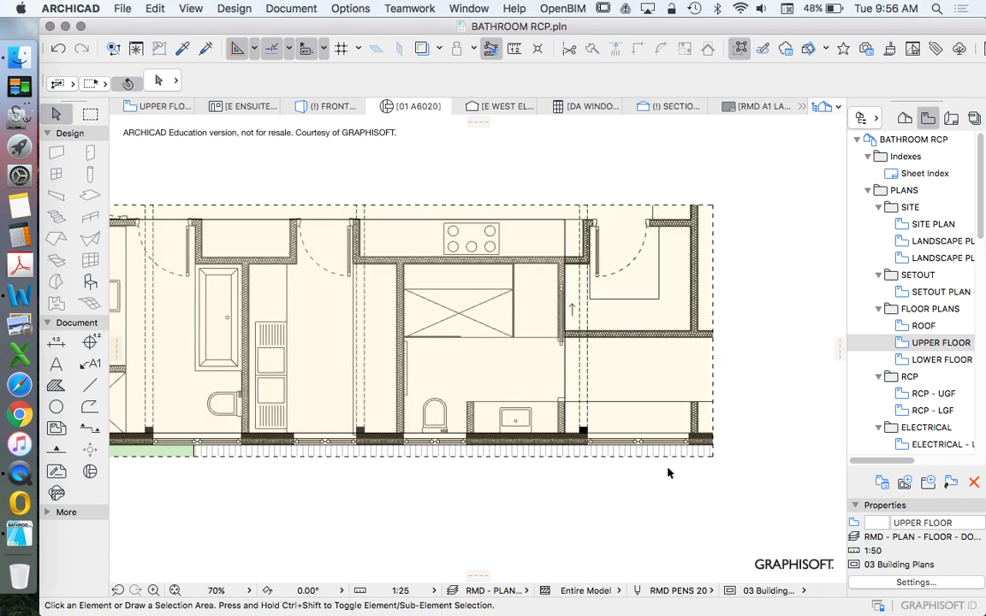
scroll(669, 471, down, 2)
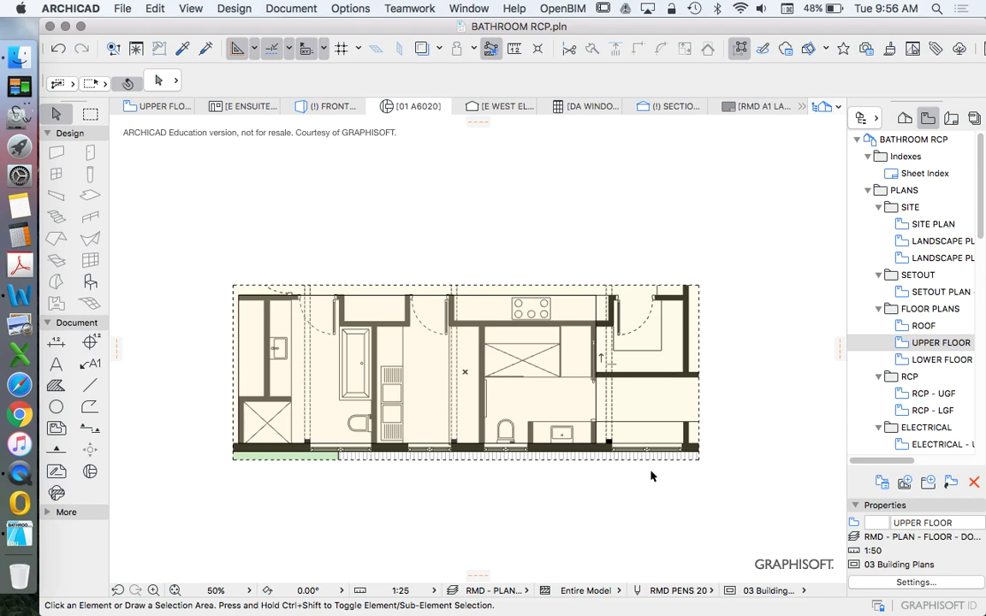
right_click(752, 276)
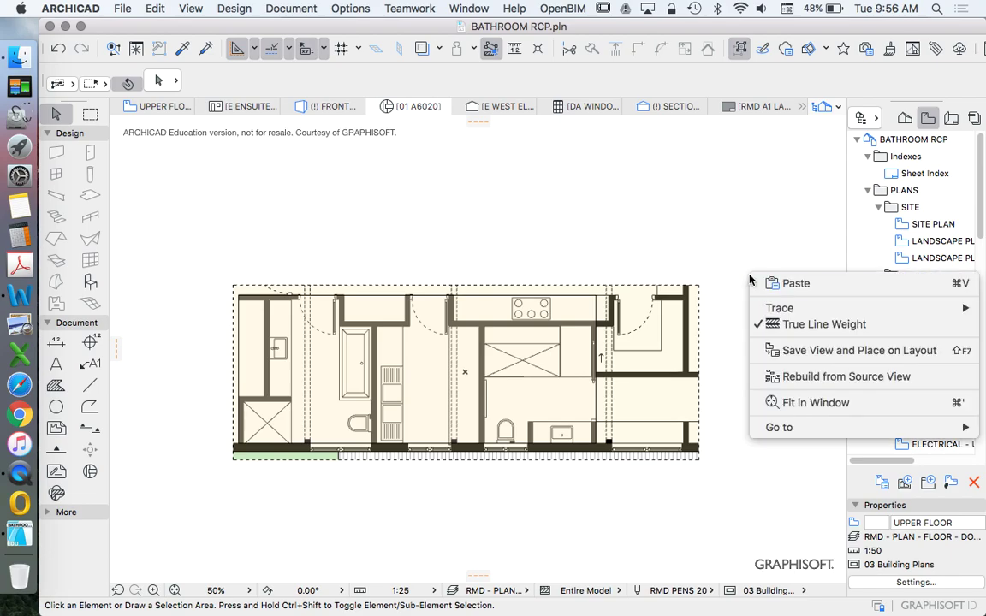
click(843, 383)
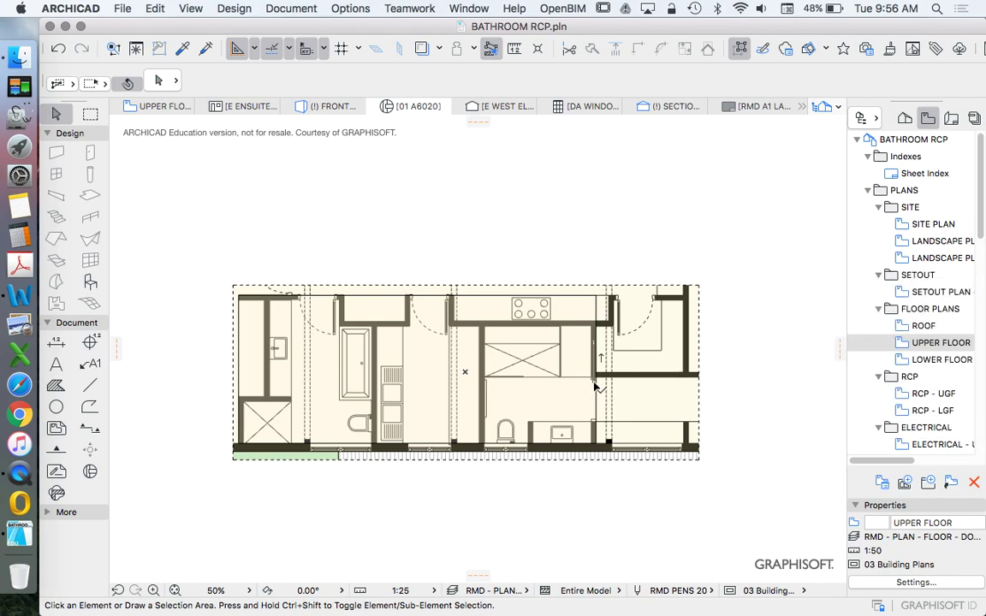
Step: Open the 3. UPPER GROUND FLOOR plan from the Project Map
click(907, 119)
scroll(950, 248, up, 5)
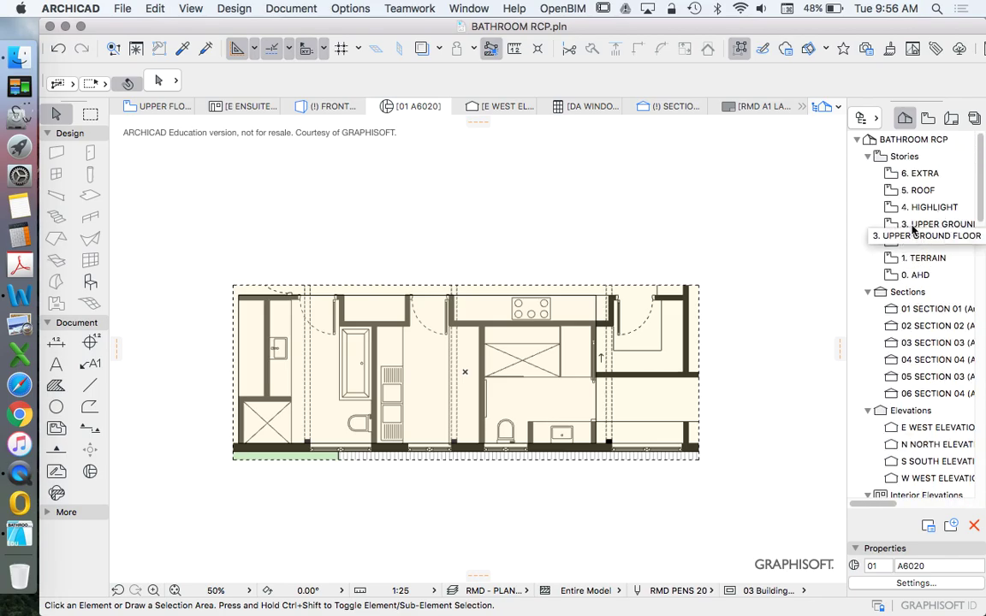
double_click(920, 224)
scroll(544, 376, up, 10)
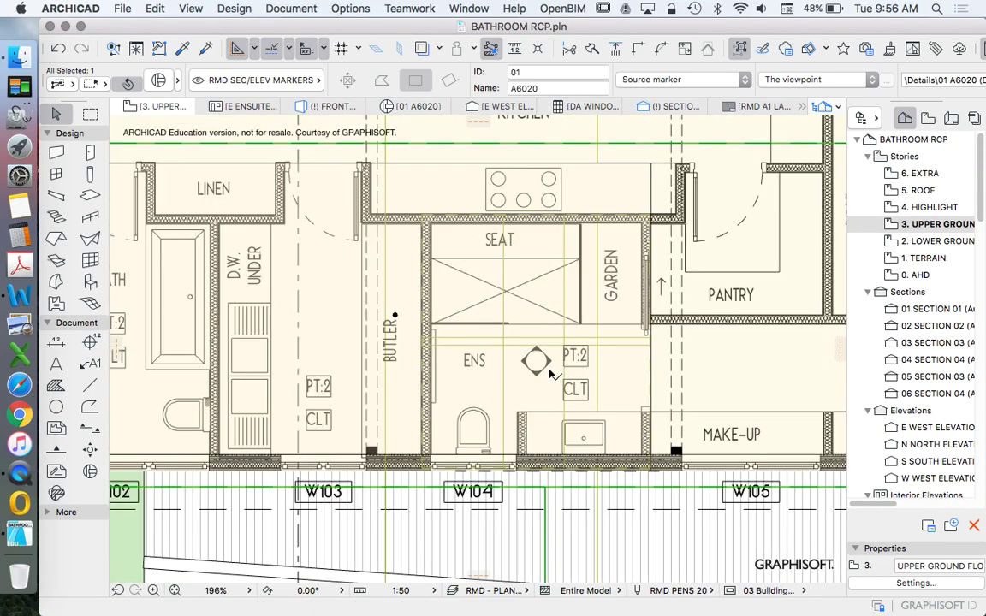
Step: Stretch the toilet–basin wall's top end upward by 245 mm
key(Escape)
click(510, 452)
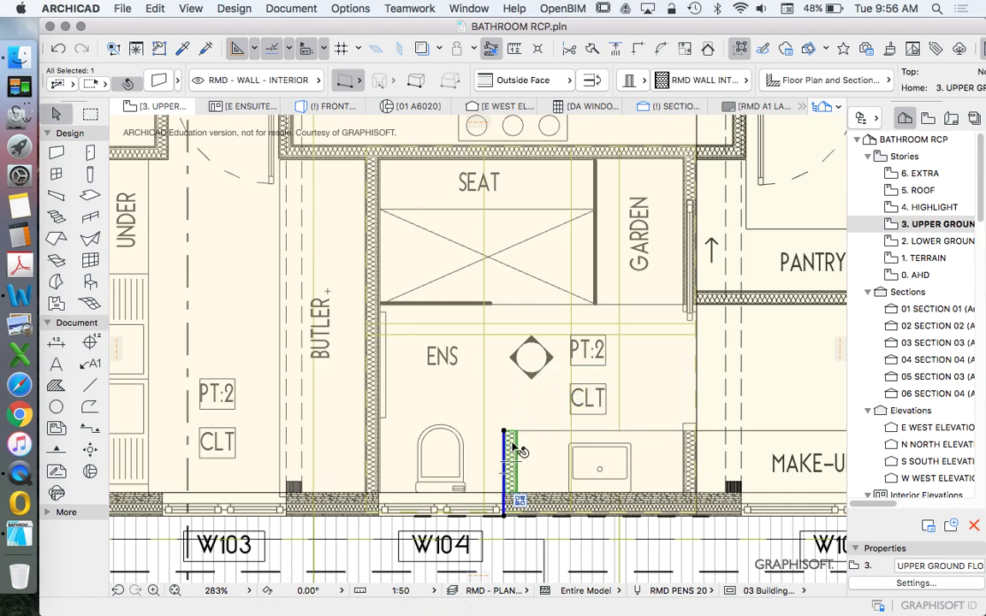
click(503, 431)
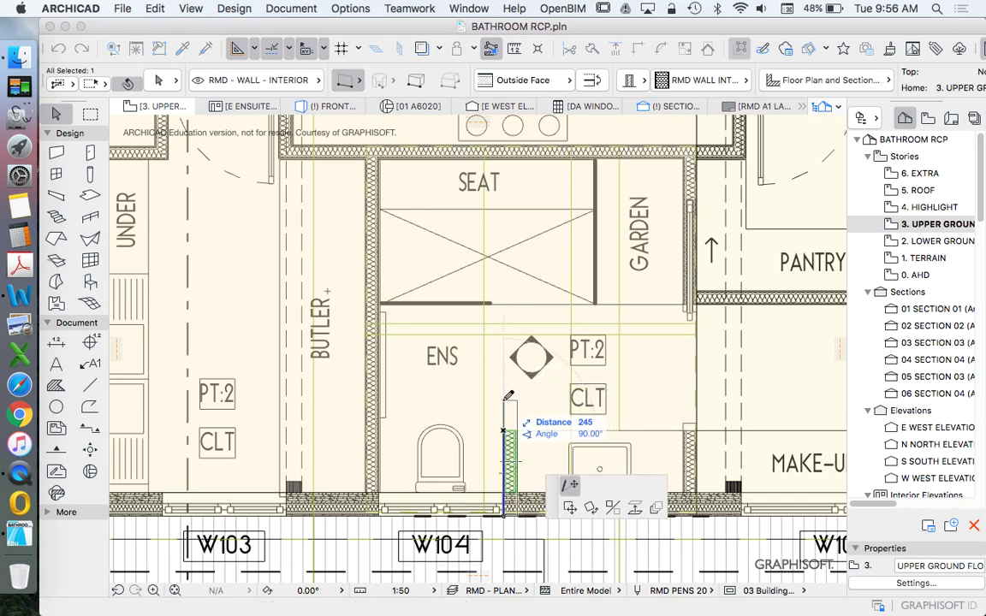
click(506, 399)
key(Escape)
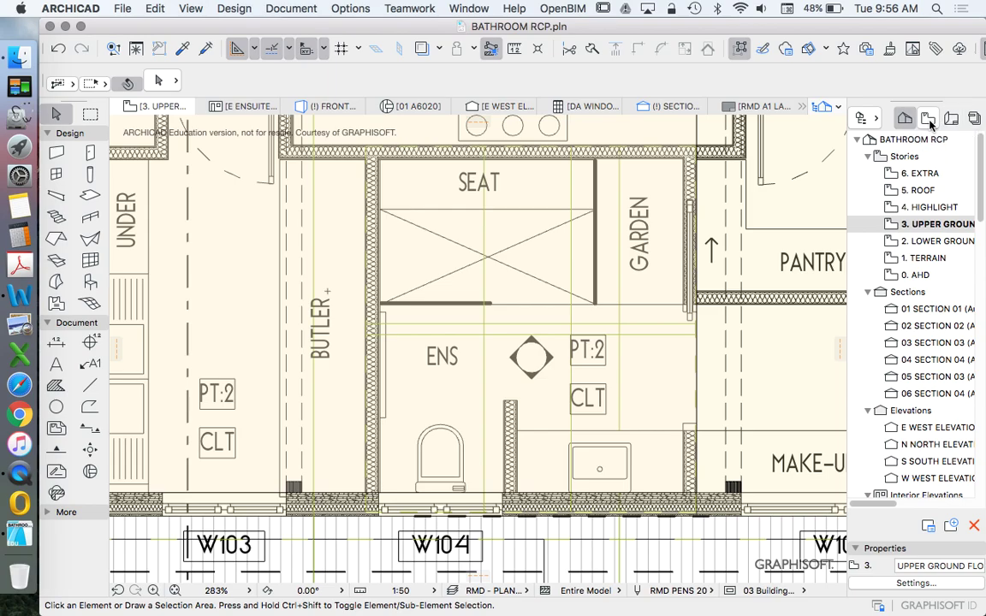
scroll(613, 308, down, 5)
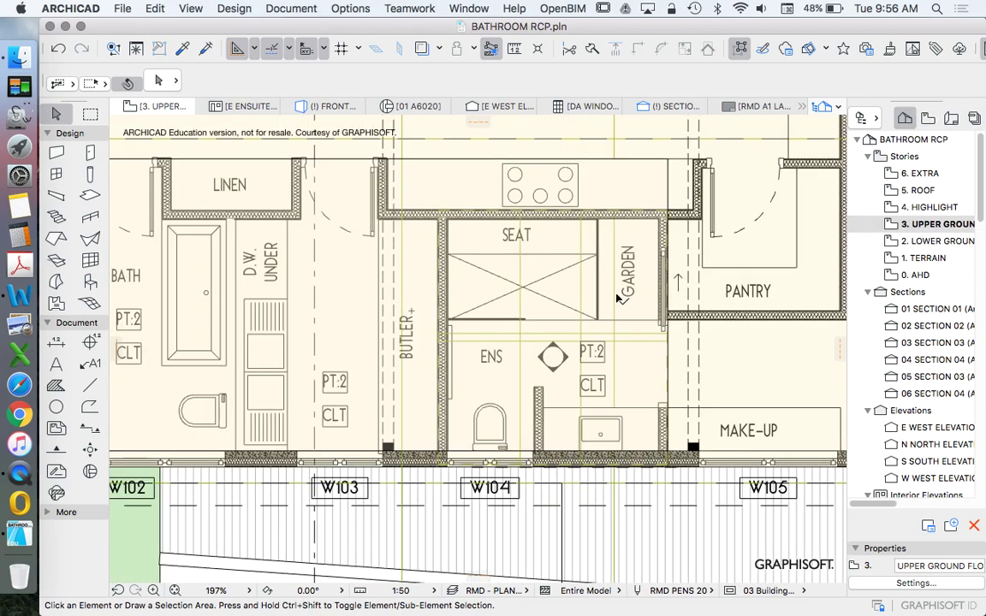
scroll(616, 478, up, 2)
Step: Open the 01 A6020 detail with current view settings and rebuild it from the source view
right_click(623, 466)
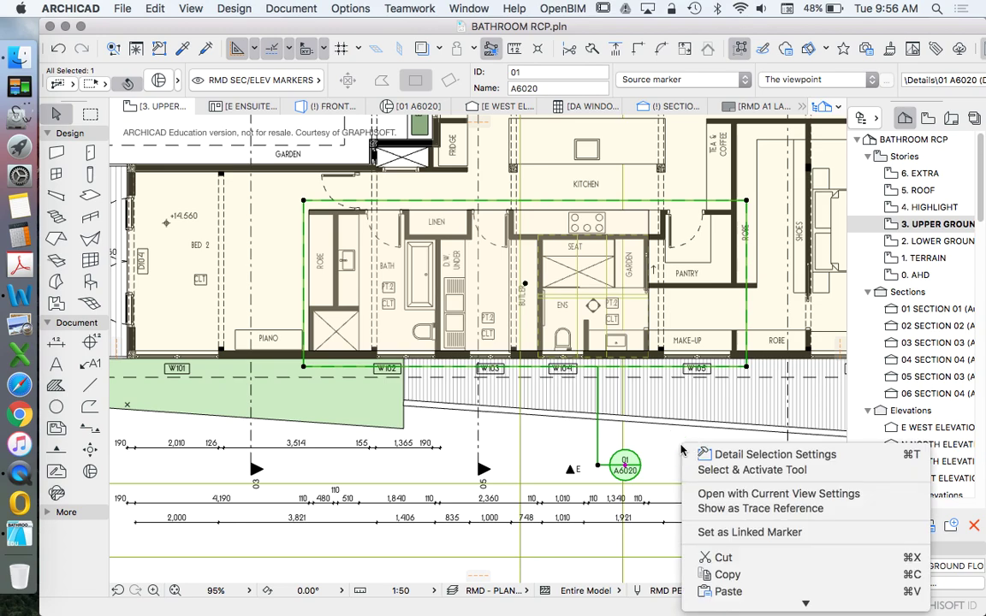
click(753, 494)
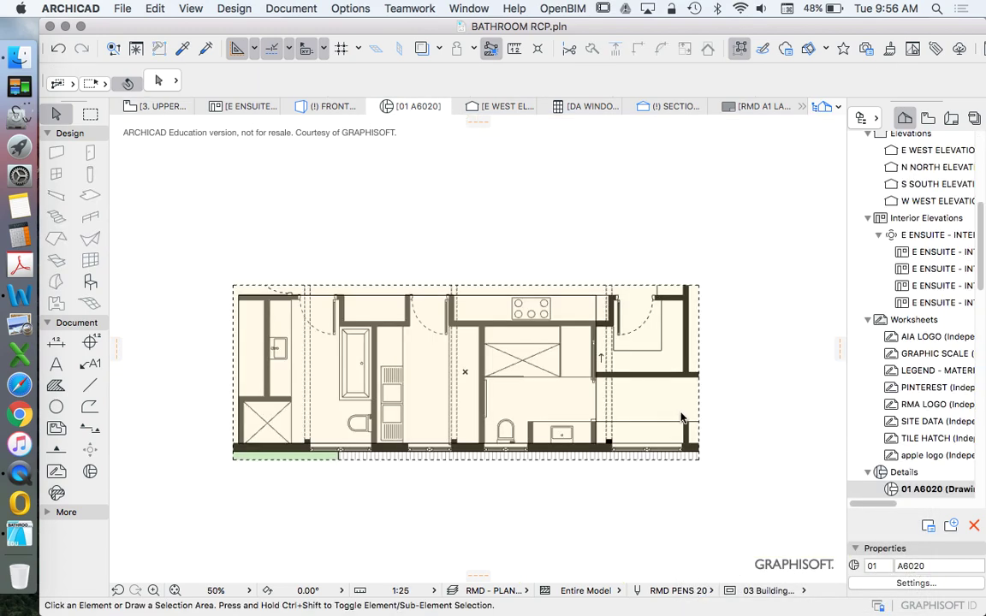
scroll(462, 425, down, 3)
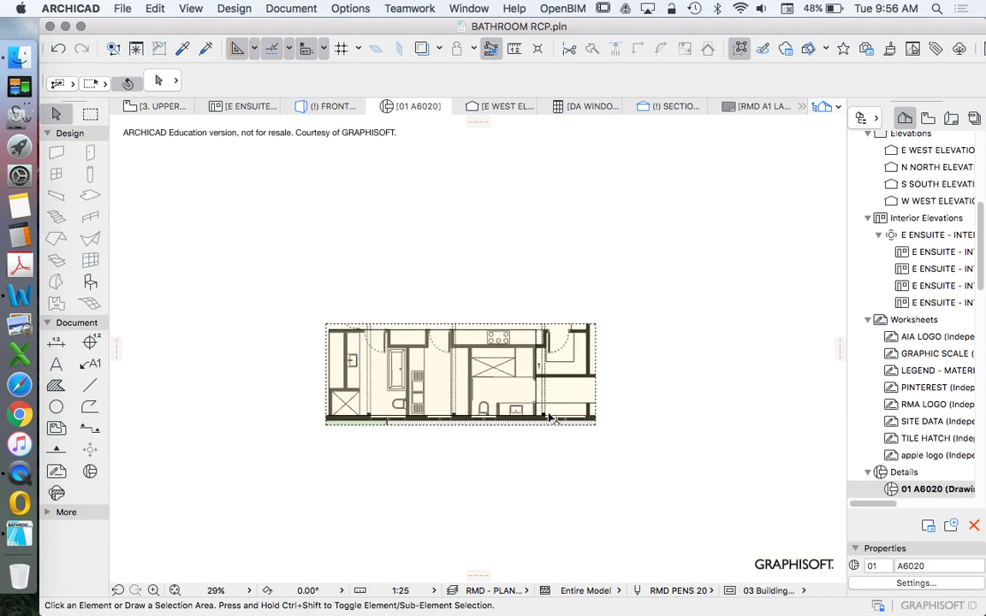
scroll(565, 413, up, 3)
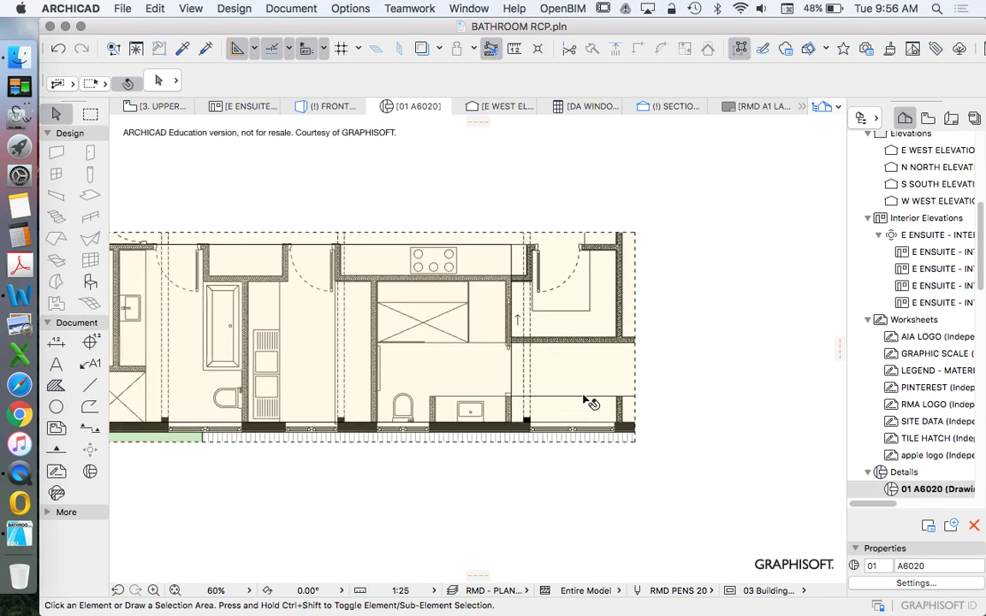
right_click(725, 292)
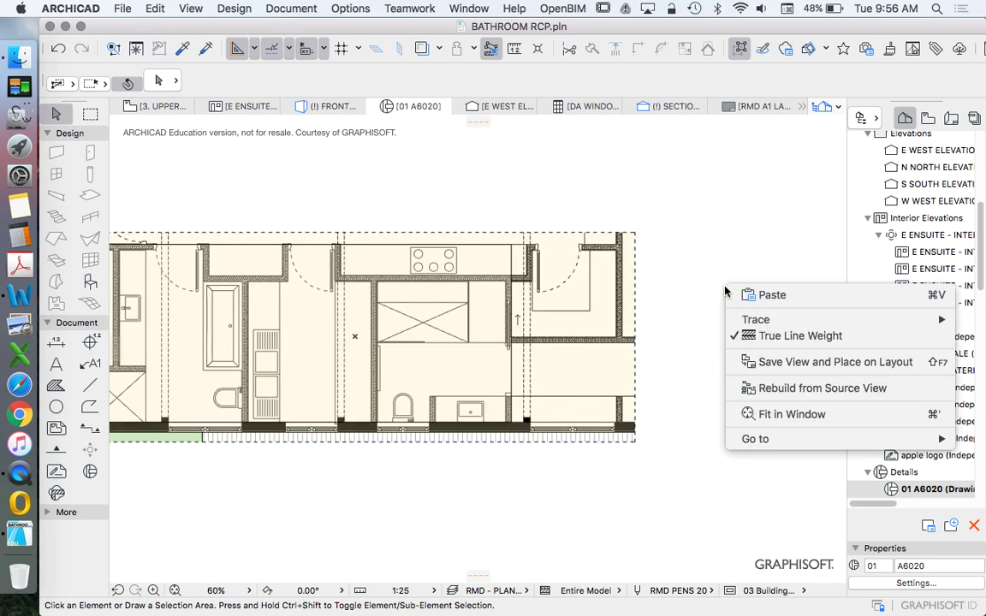
click(796, 389)
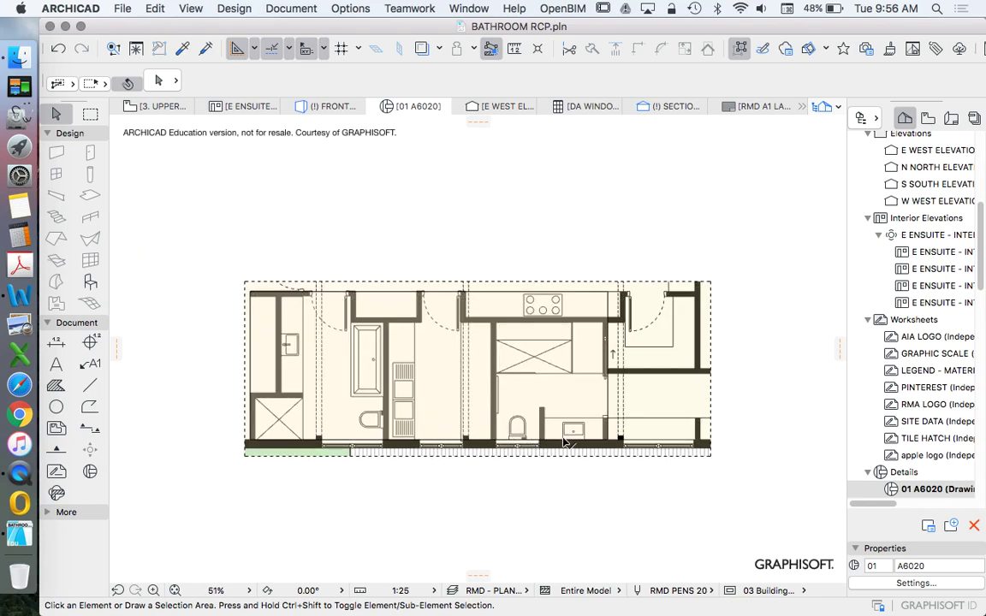
scroll(528, 378, up, 10)
Step: Inspect the wall beside the toilet and the floor overlay fill in the detail
click(463, 275)
click(456, 284)
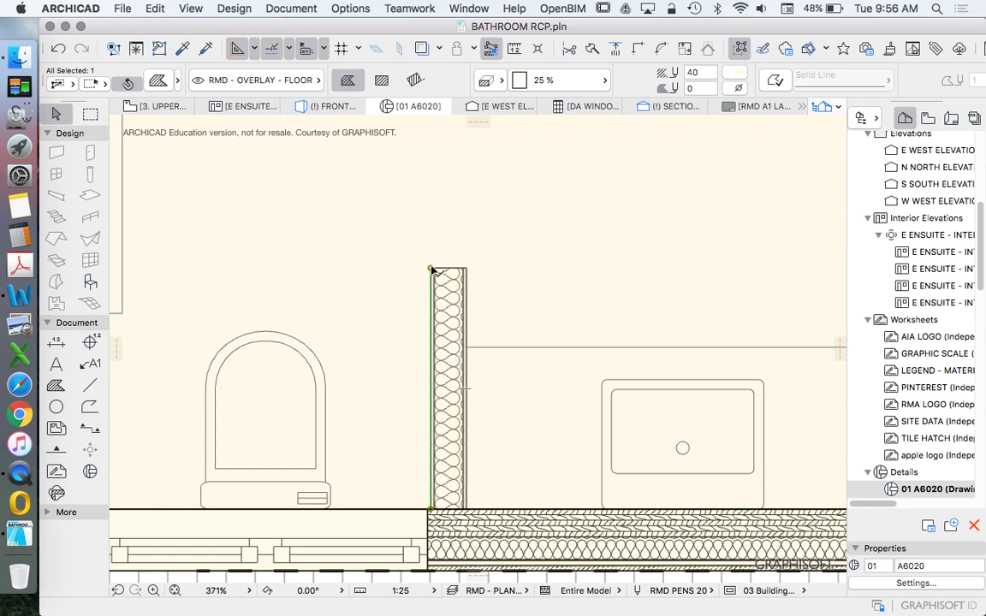
click(467, 320)
scroll(479, 257, down, 15)
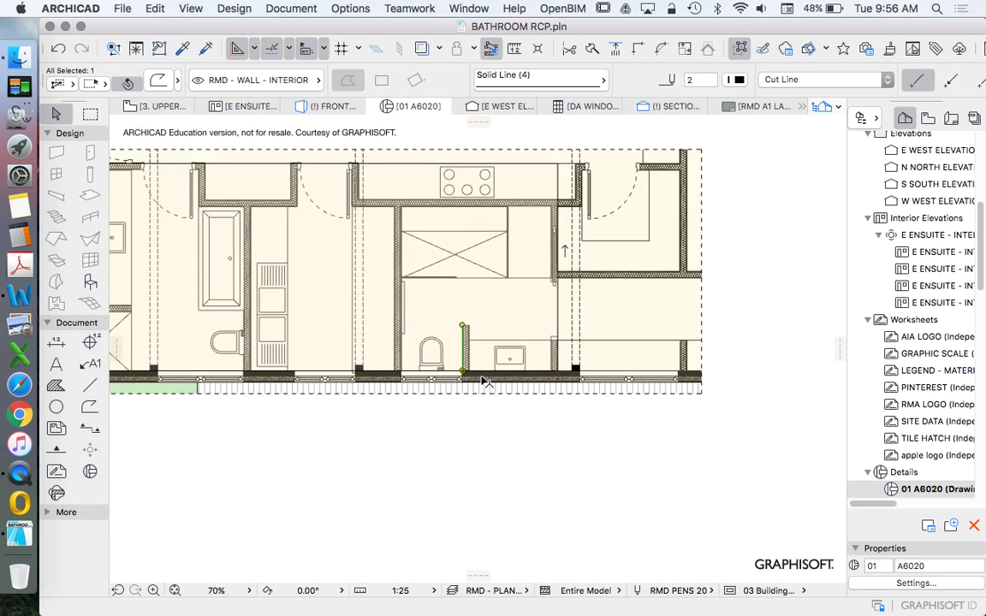
click(471, 233)
scroll(483, 324, up, 5)
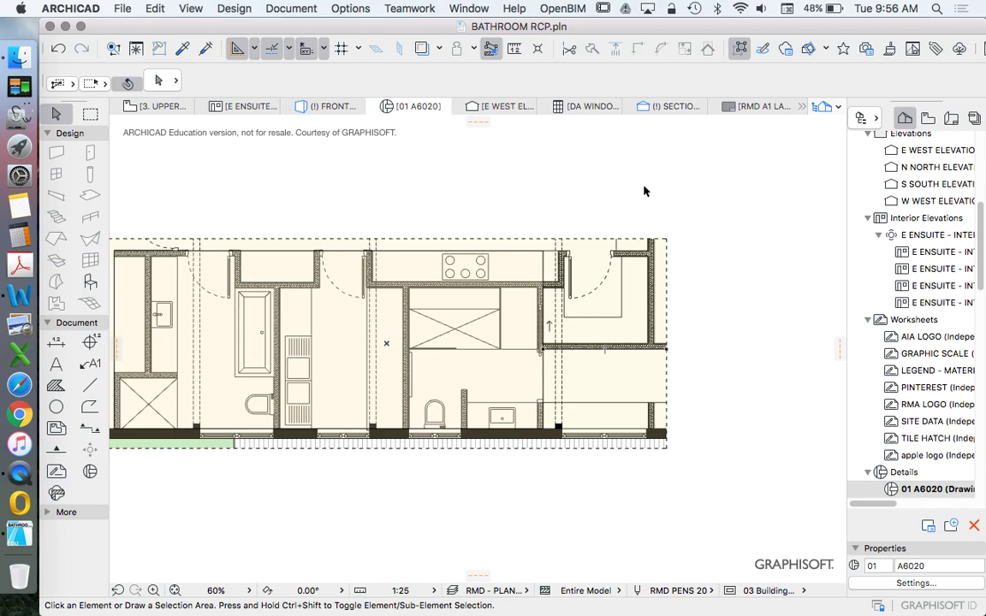
Step: Undo the wall stretch with Edit > Undo Stretch
click(155, 8)
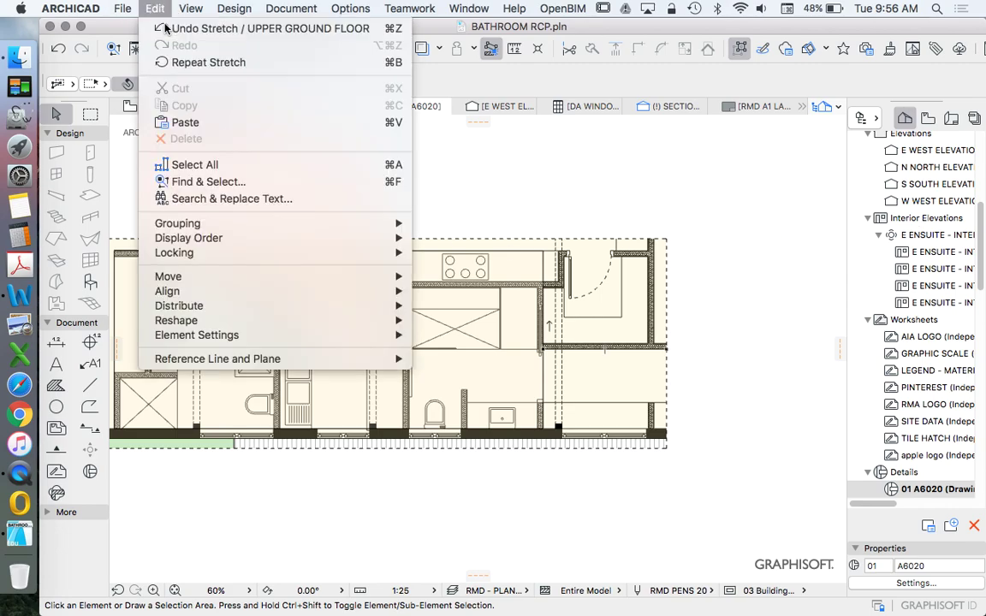
click(150, 10)
key(super+z)
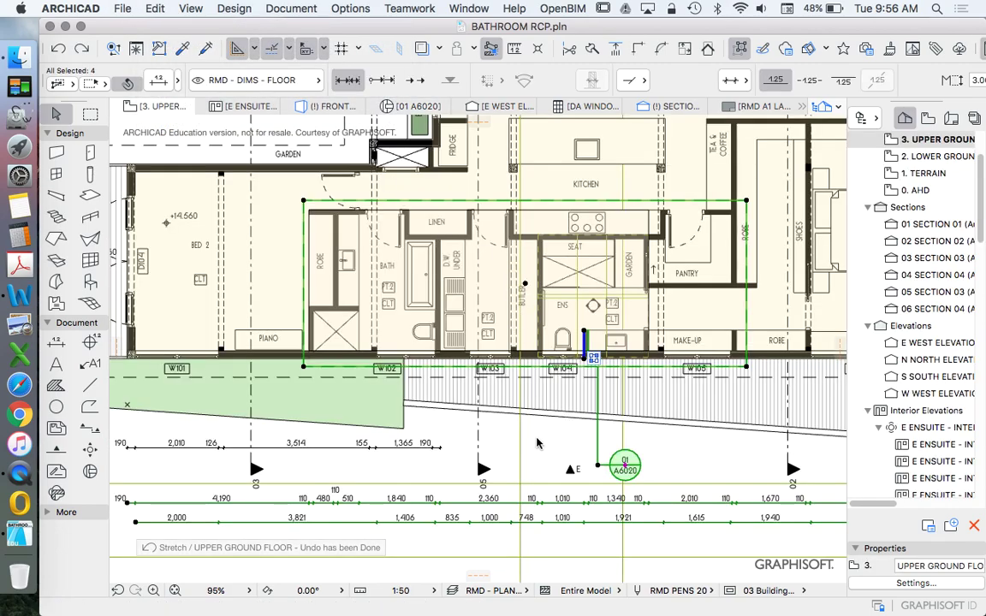
key(Escape)
Step: Select the A6020 marker, reopen the 01 A6020 detail, and rebuild it from source
click(671, 443)
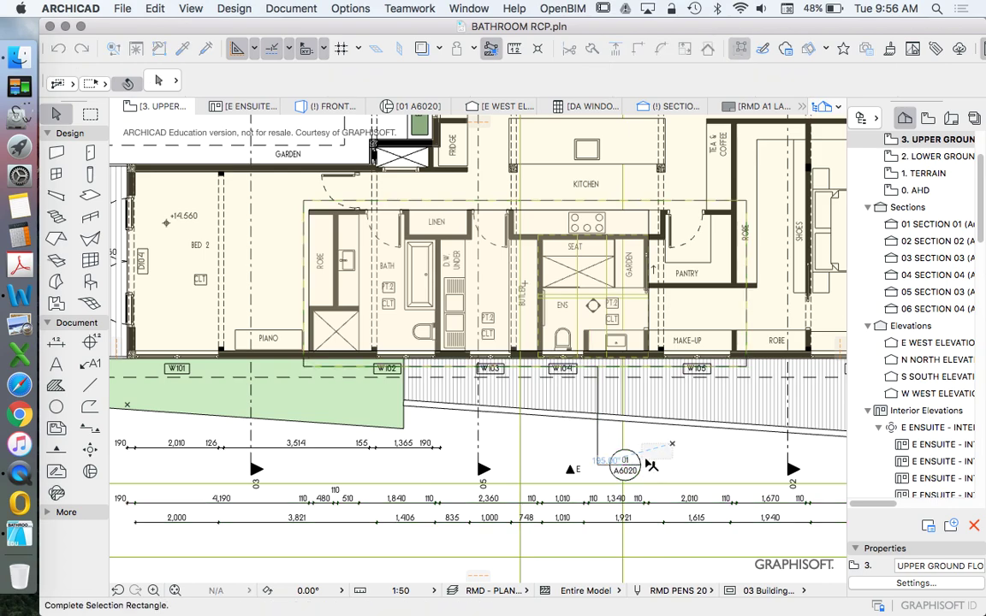
click(591, 479)
right_click(690, 442)
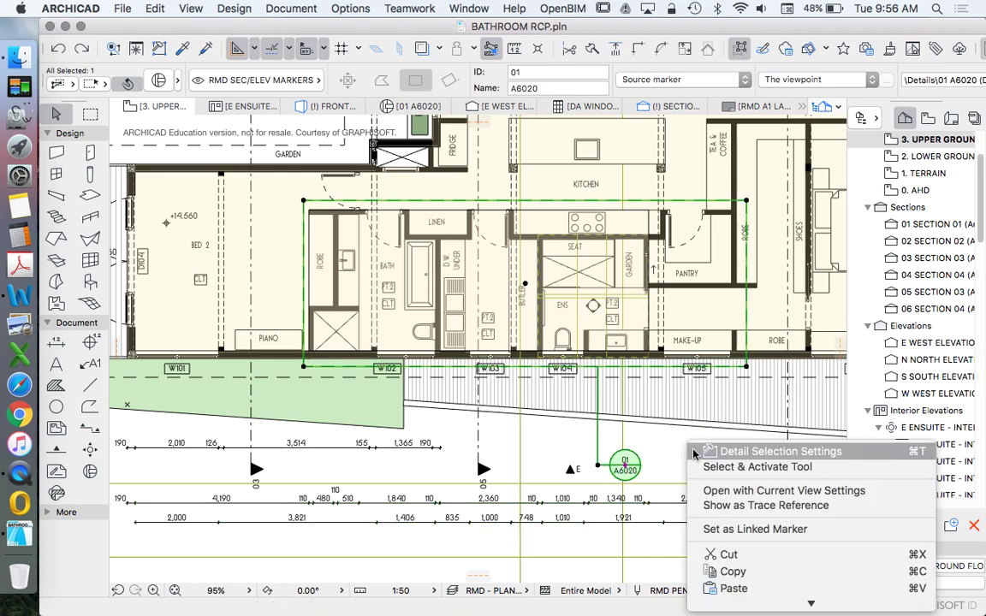
click(764, 491)
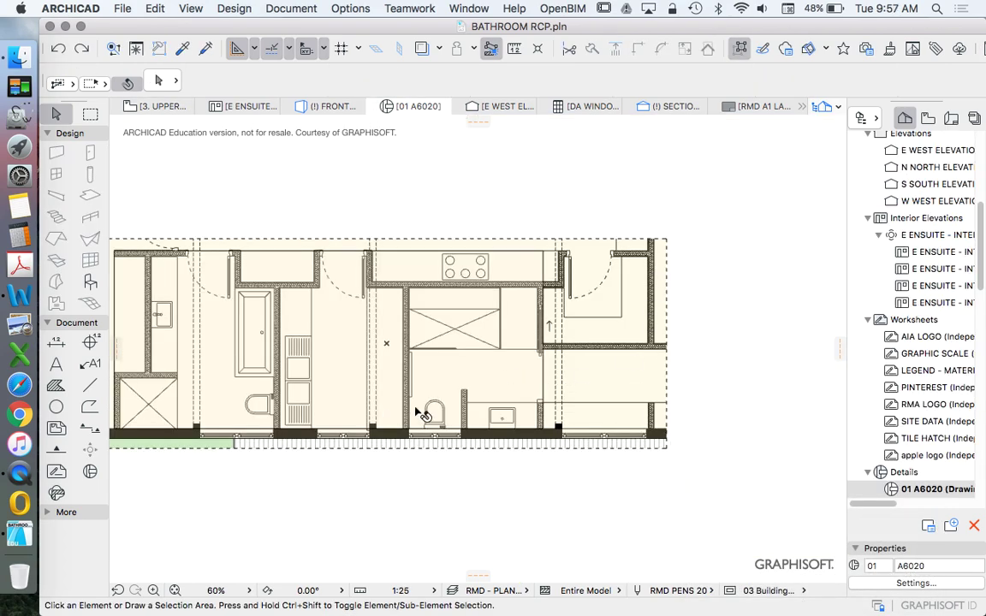
right_click(728, 308)
click(810, 405)
Step: Return to the 3. UPPER GROUND FLOOR plan and reopen the 01 A6020 detail
scroll(958, 236, up, 10)
double_click(956, 228)
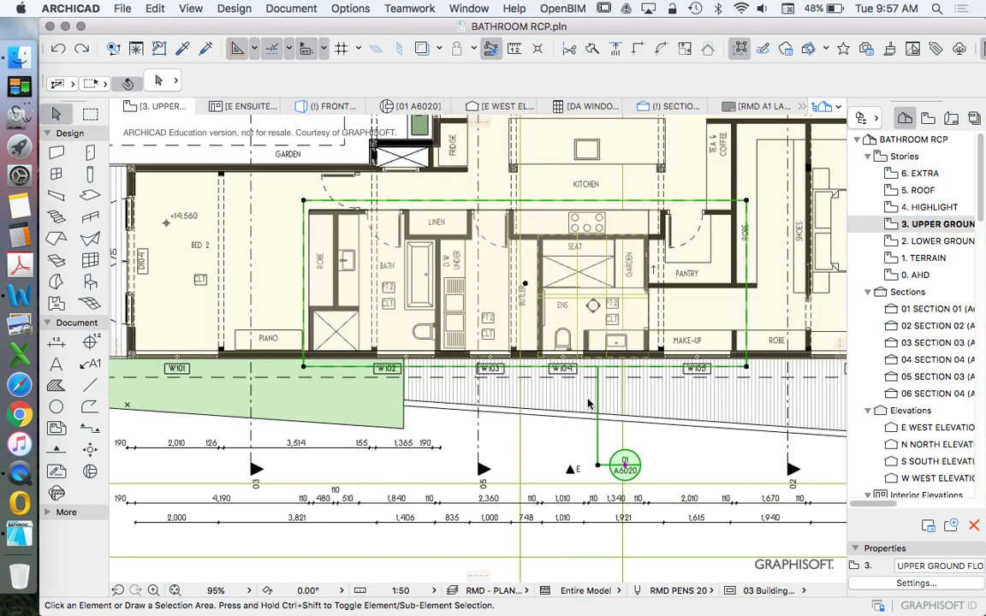
scroll(629, 308, up, 5)
scroll(464, 315, down, 3)
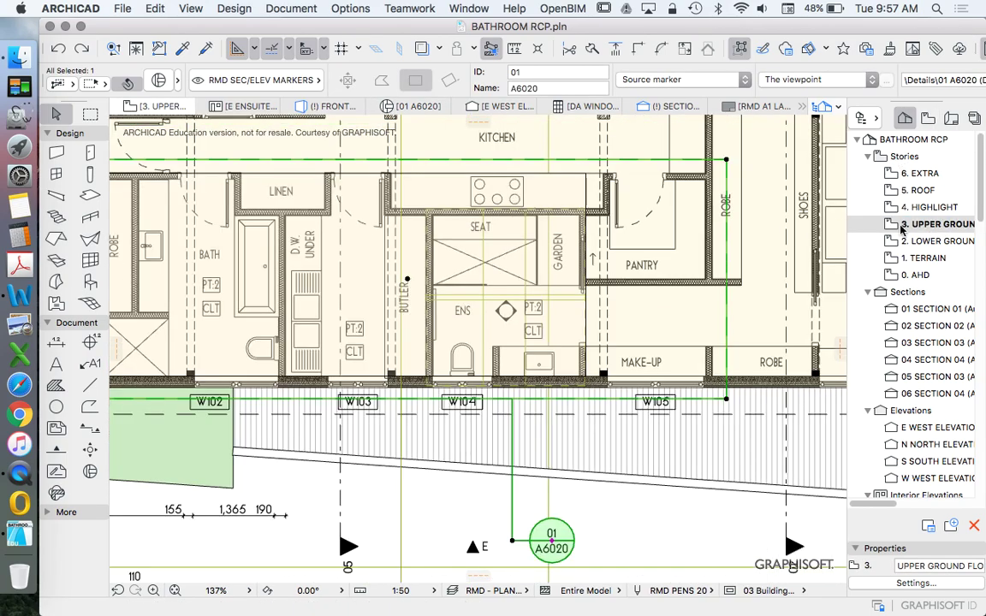
right_click(673, 509)
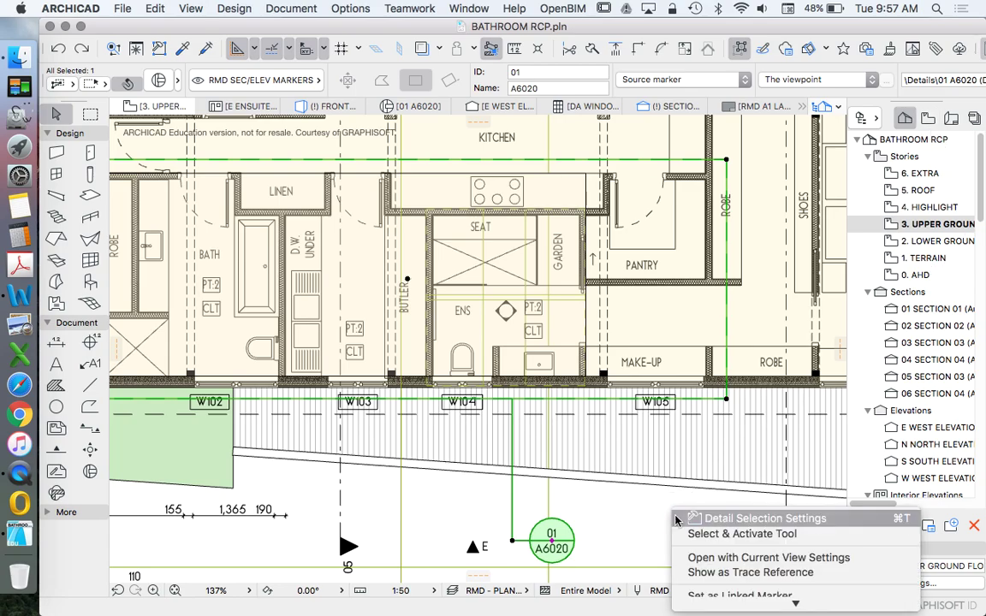
click(732, 558)
scroll(425, 328, up, 8)
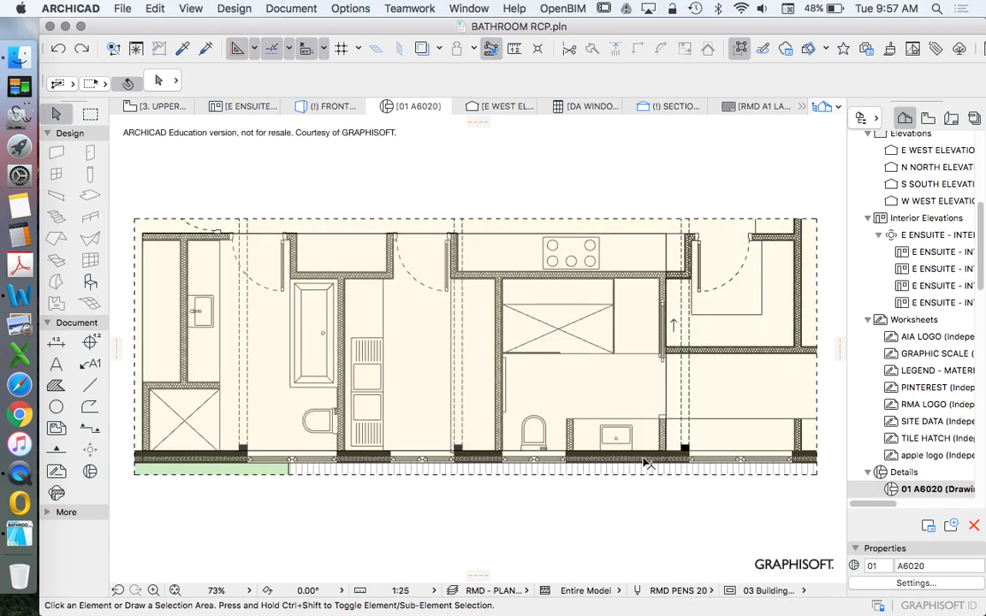
scroll(426, 329, up, 2)
Step: Drag the wall line's top node higher in the detail
click(410, 344)
click(410, 345)
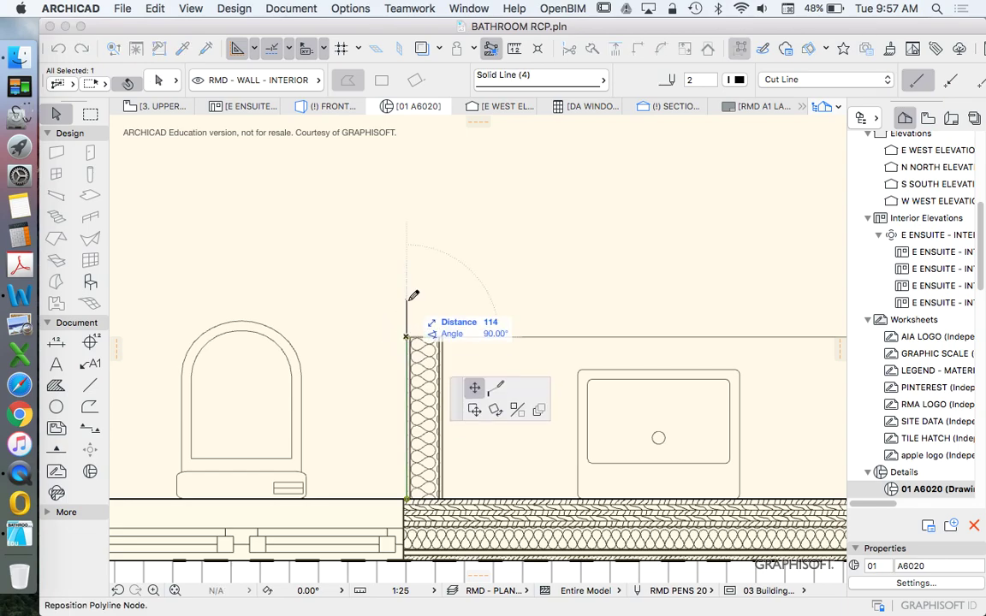
scroll(411, 297, down, 3)
click(425, 320)
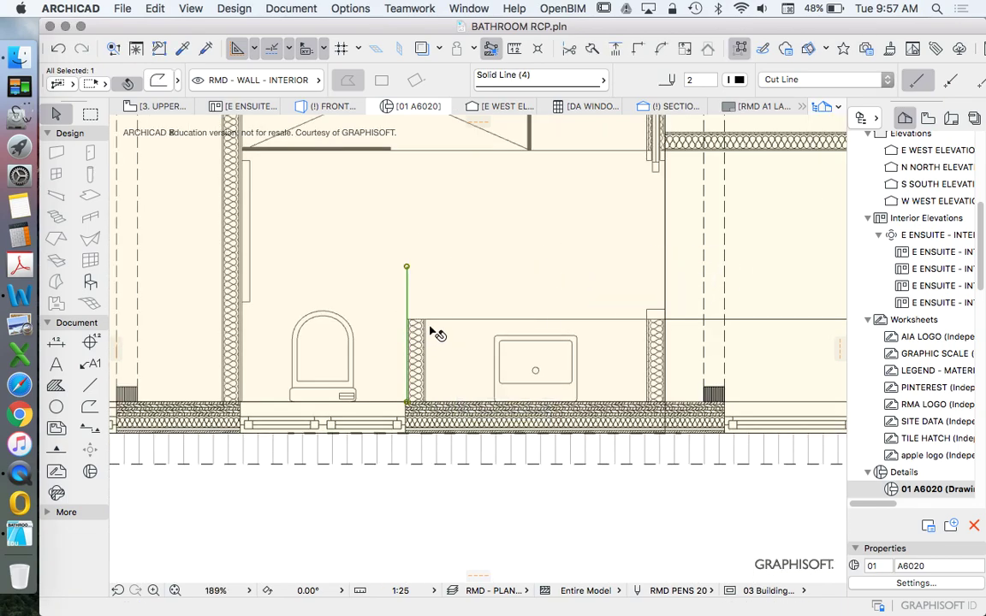
click(427, 323)
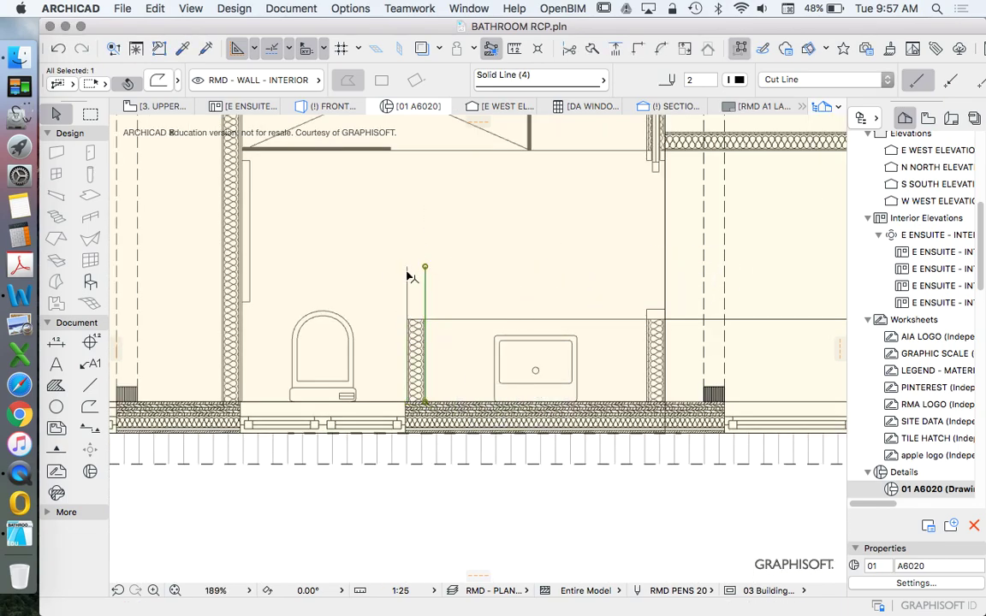
click(407, 272)
Step: Start a polyline at the top of the wall line, then cancel it
alt+click(407, 272)
click(407, 267)
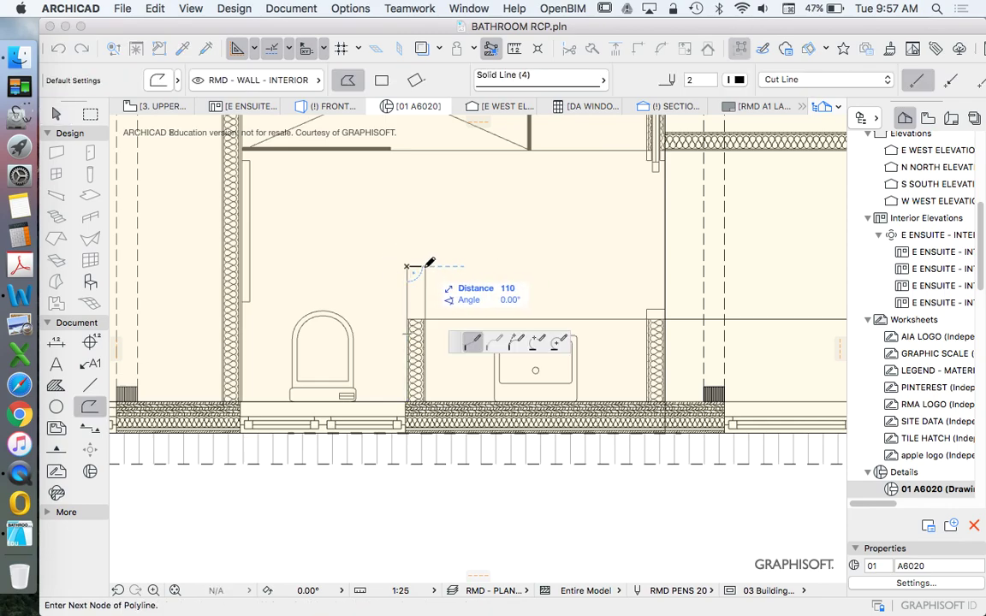
click(425, 267)
key(Escape)
key(Escape)
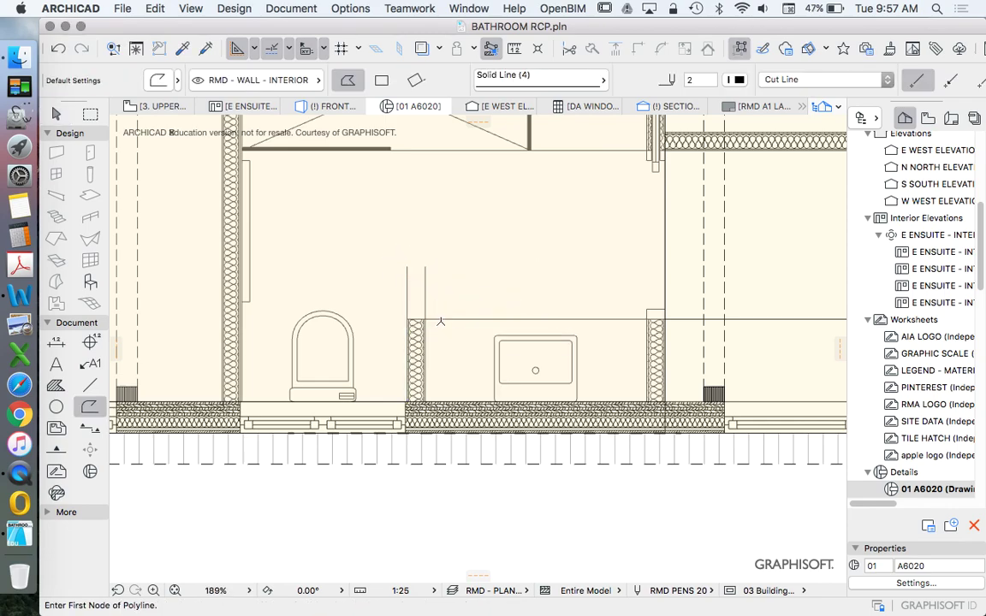
Step: Select both vertical wall lines and the vanity outline, then undo the last line edit
click(447, 322)
scroll(431, 323, up, 5)
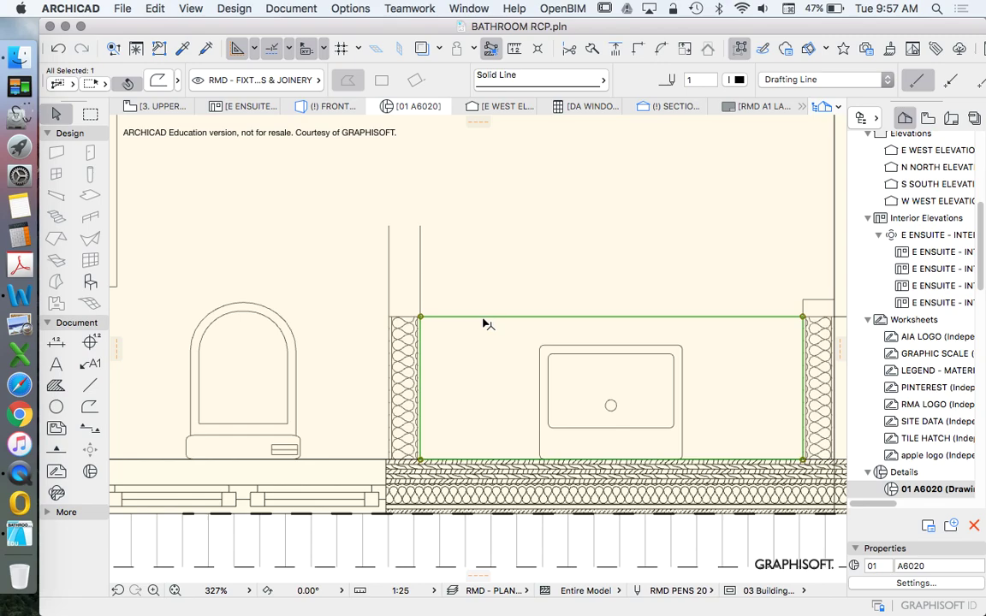
click(392, 278)
click(390, 279)
shift+click(420, 279)
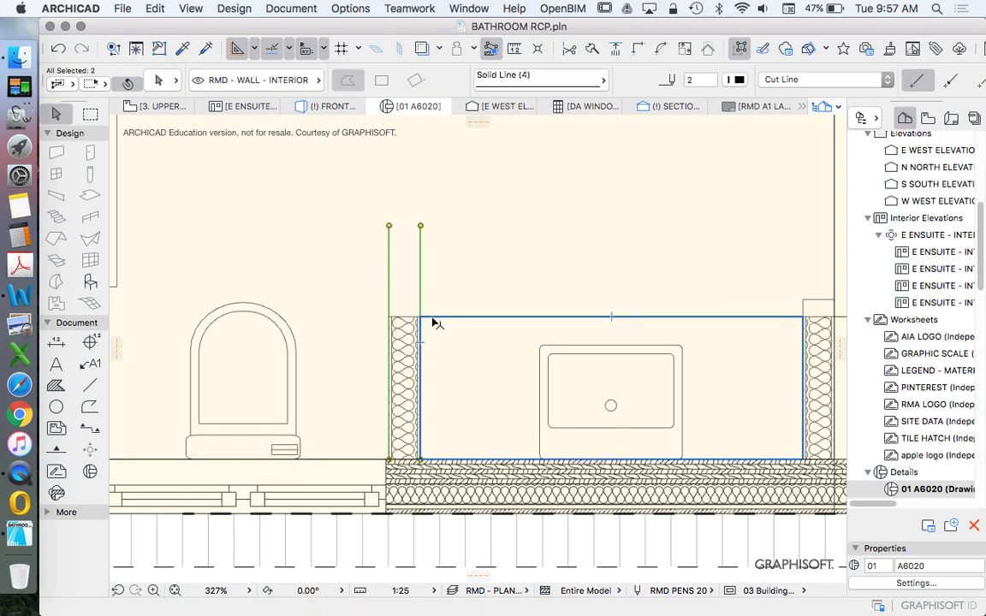
shift+click(447, 321)
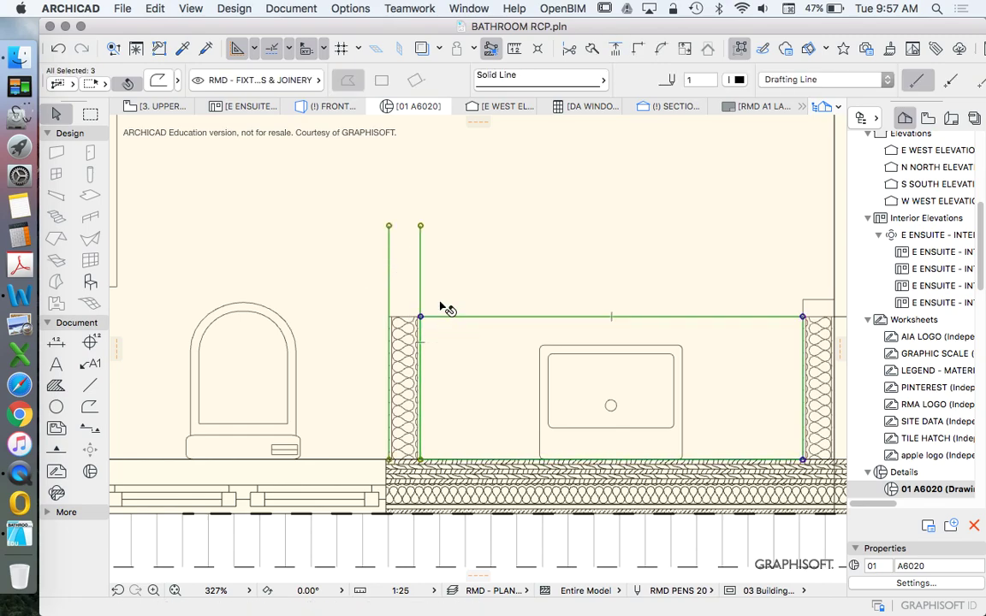
key(super+z)
key(super+z)
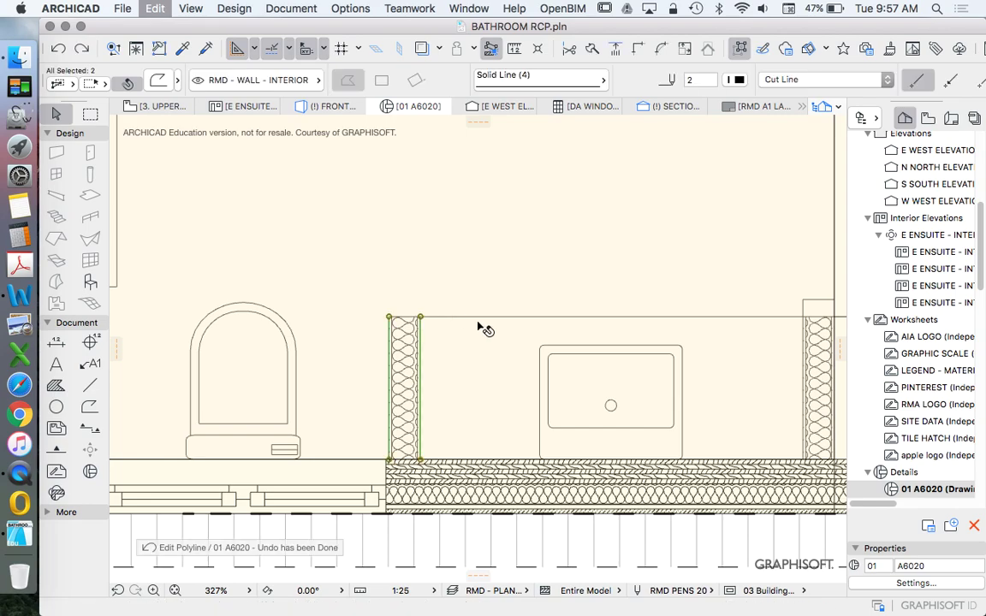
Step: Offset the vanity outline's left edge to the right, clear of the partition wall
click(421, 330)
click(420, 334)
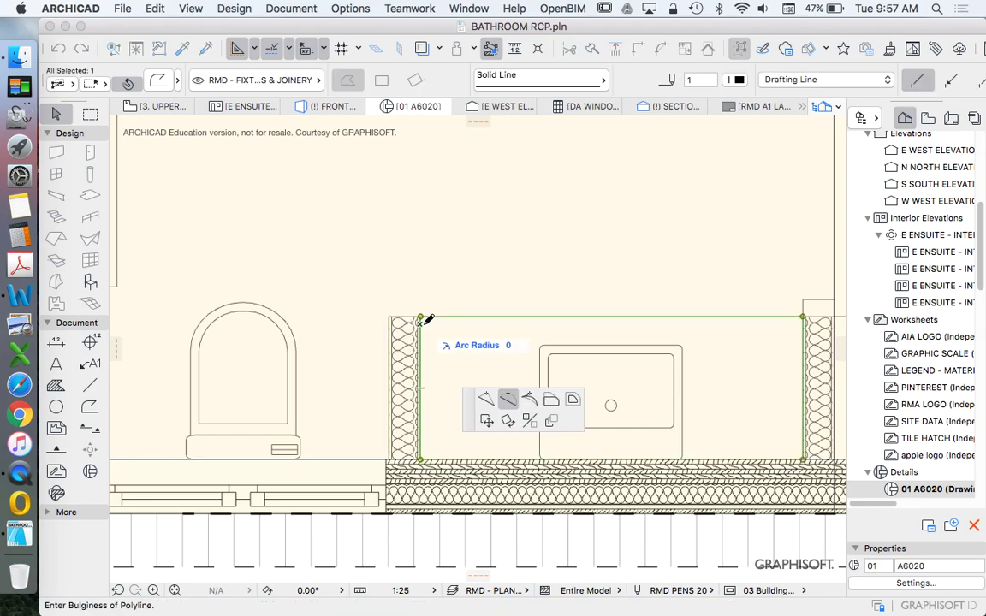
click(551, 400)
click(464, 385)
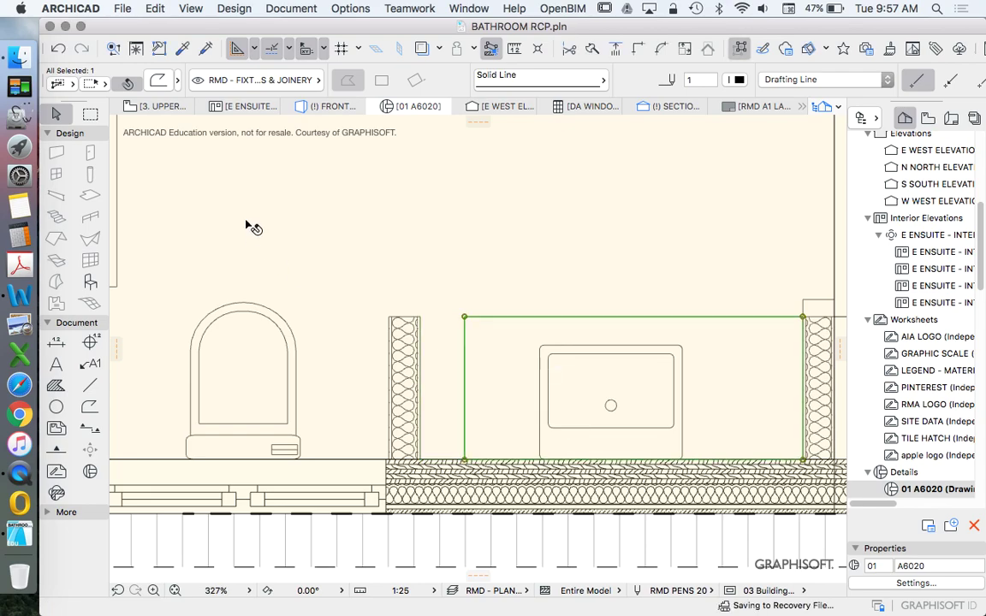
click(248, 224)
click(90, 114)
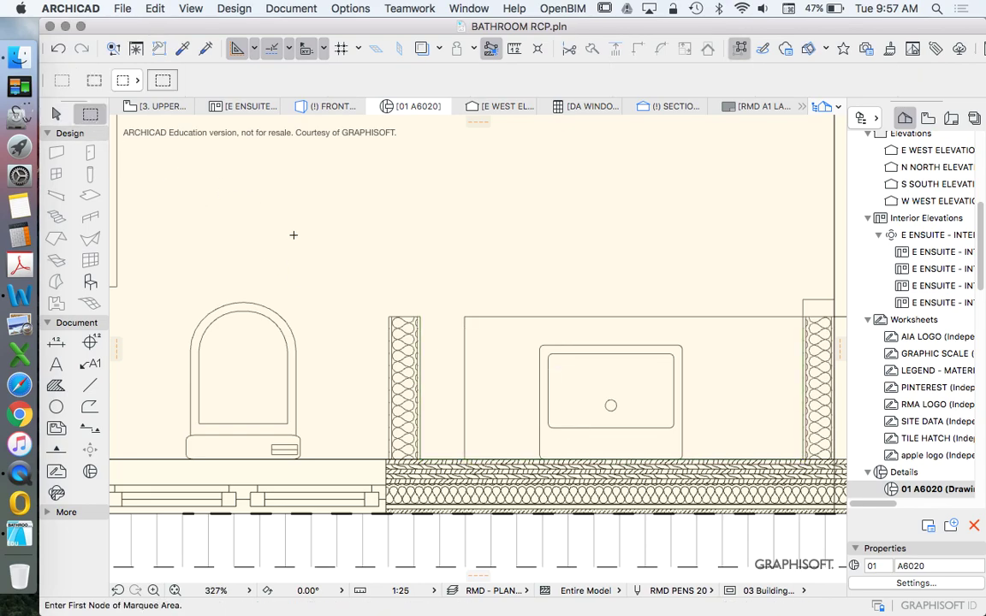
Step: Marquee the partition wall's top and stretch it upward with Edit > Reshape > Stretch
click(439, 336)
click(154, 8)
mouse_move(227, 322)
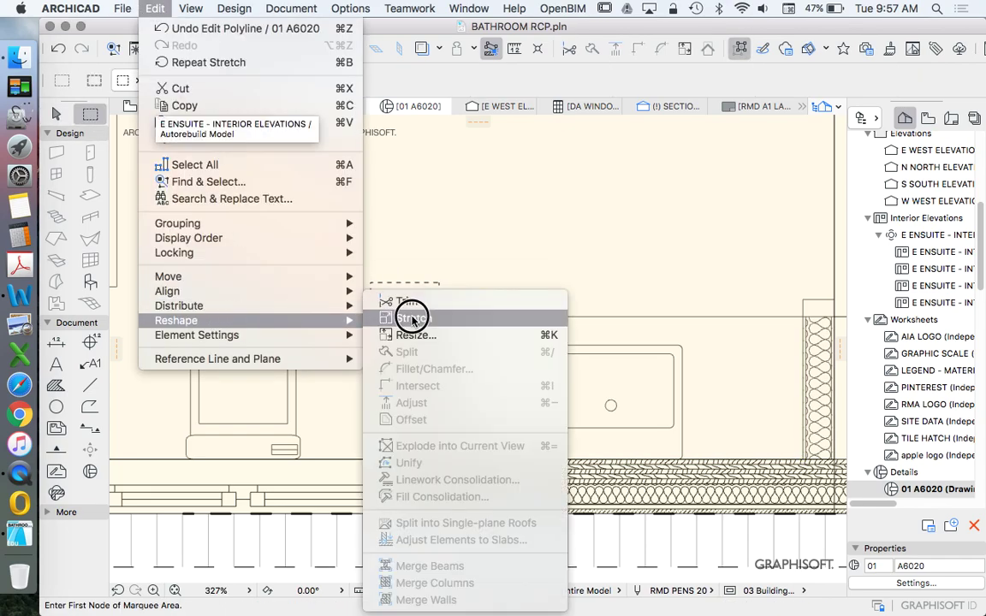
click(411, 319)
click(425, 318)
scroll(427, 317, up, 2)
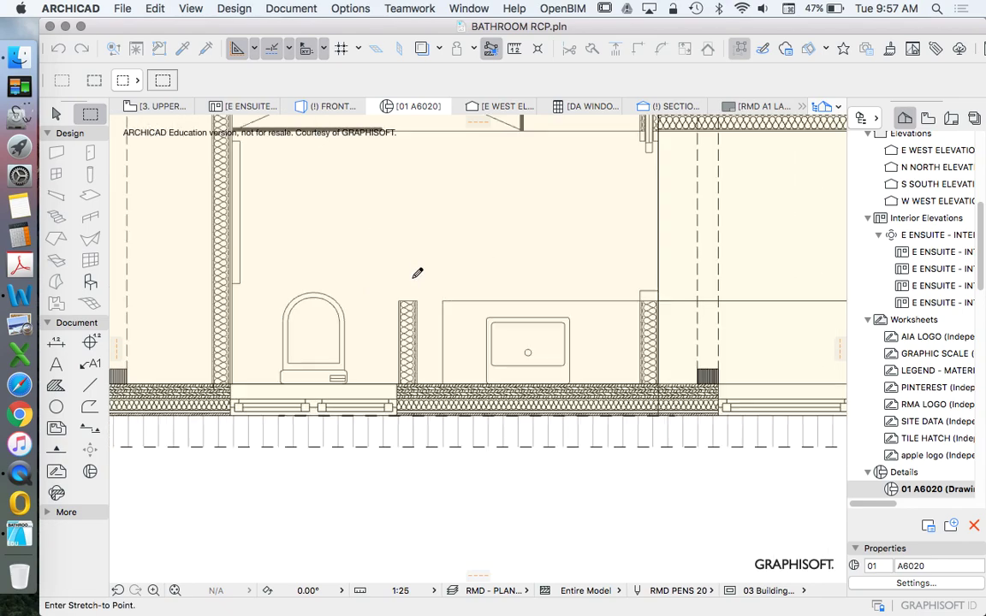
click(551, 238)
key(Escape)
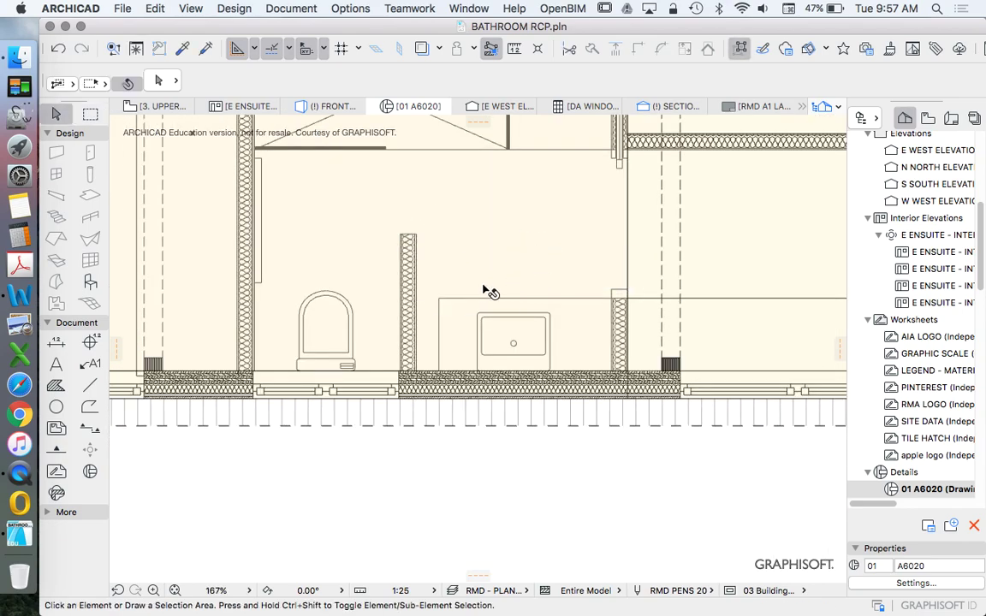
Step: Offset the vanity outline's left edge back onto the partition wall
click(439, 308)
click(440, 304)
click(416, 240)
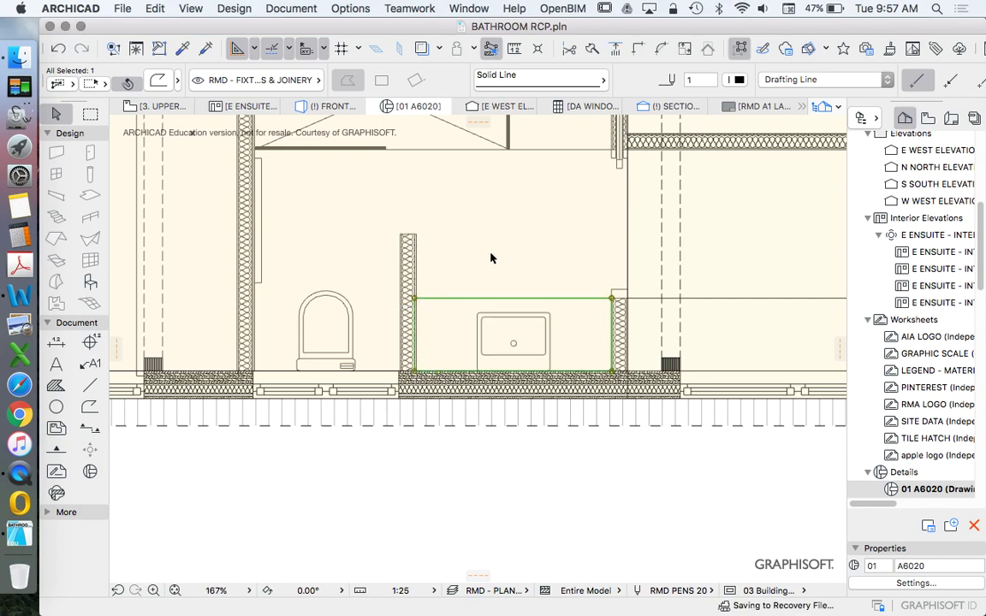
key(Escape)
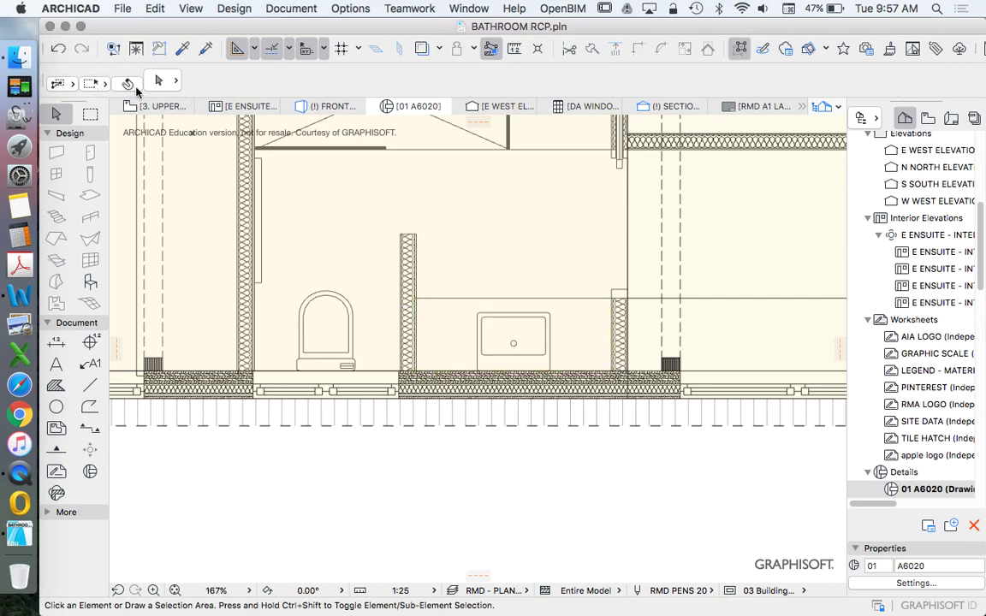
Step: Run Rebuild from Source View twice on the 01 A6020 detail canvas
right_click(520, 231)
click(608, 333)
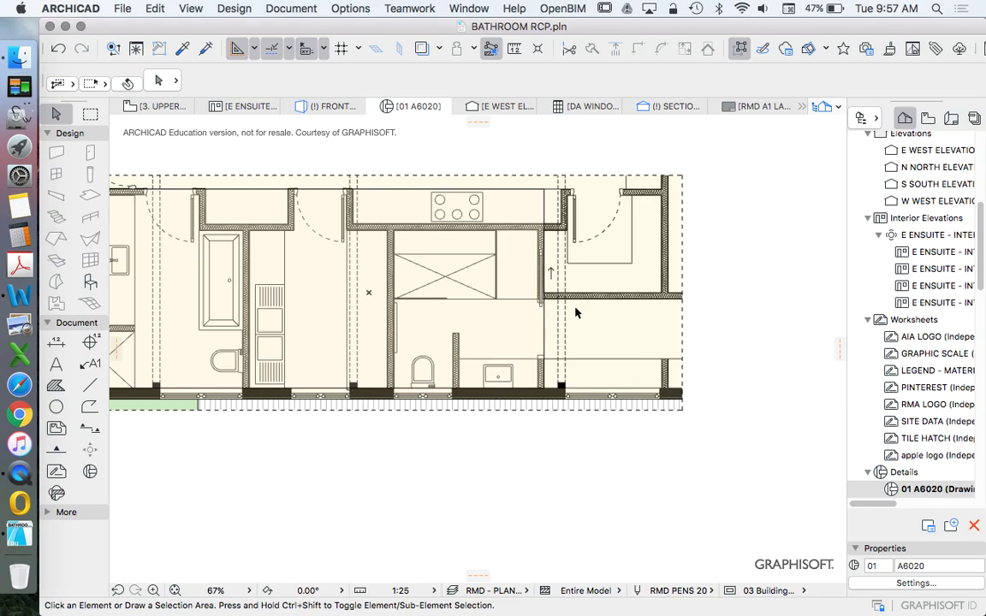
right_click(784, 289)
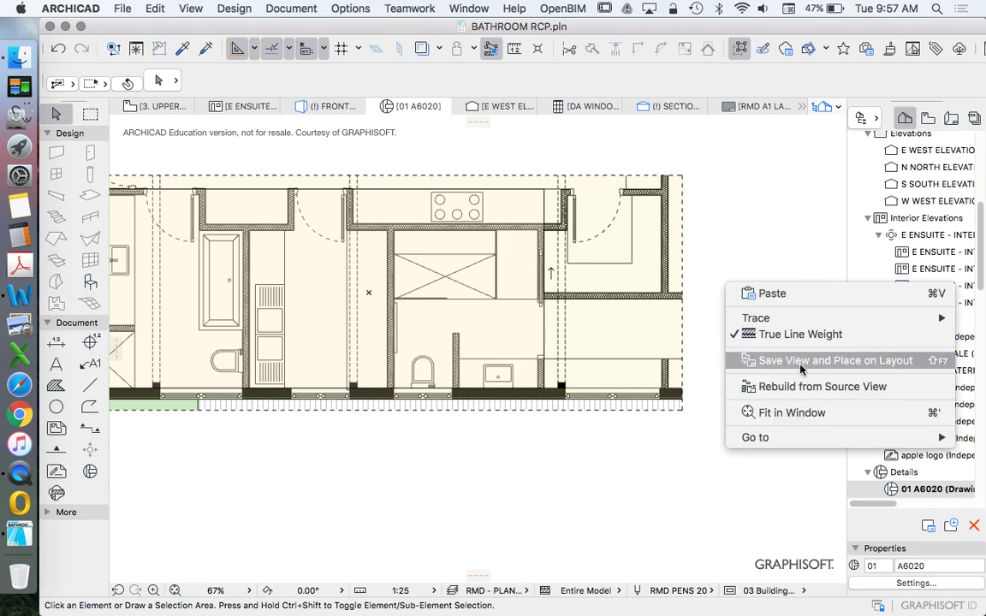
click(804, 388)
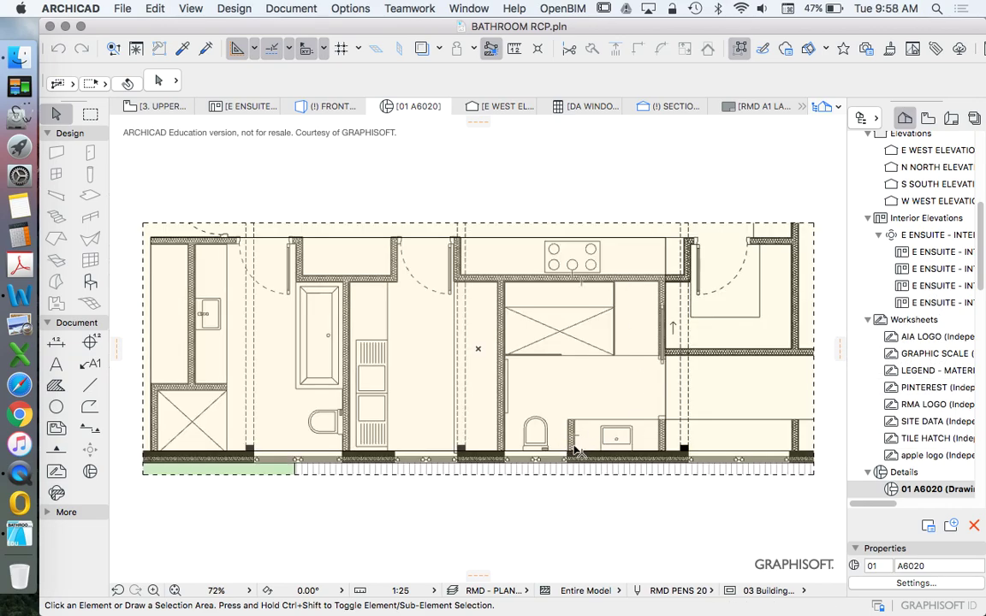
scroll(524, 394, down, 3)
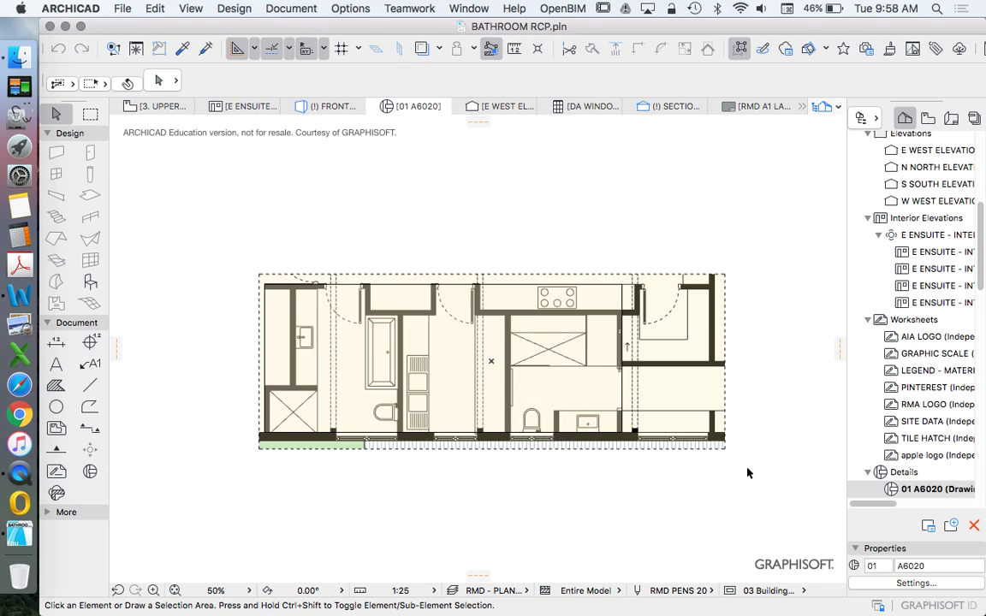
scroll(753, 404, up, 2)
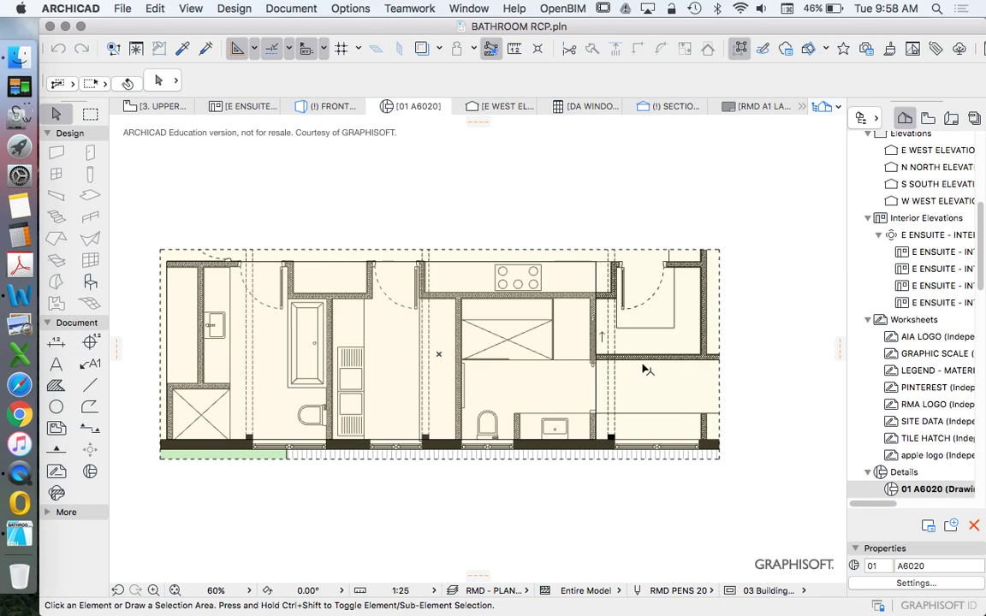
scroll(623, 381, up, 5)
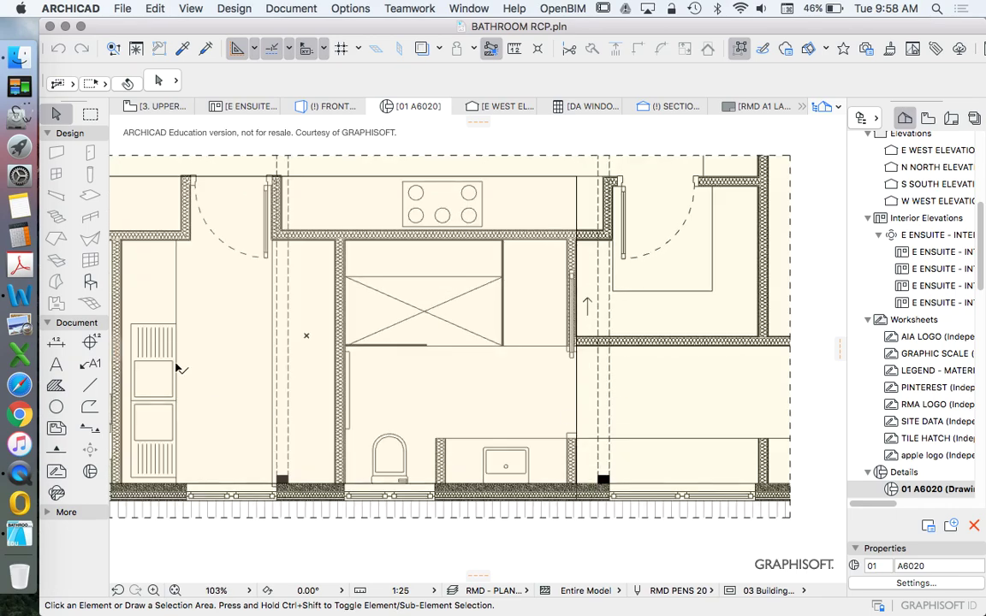
click(56, 342)
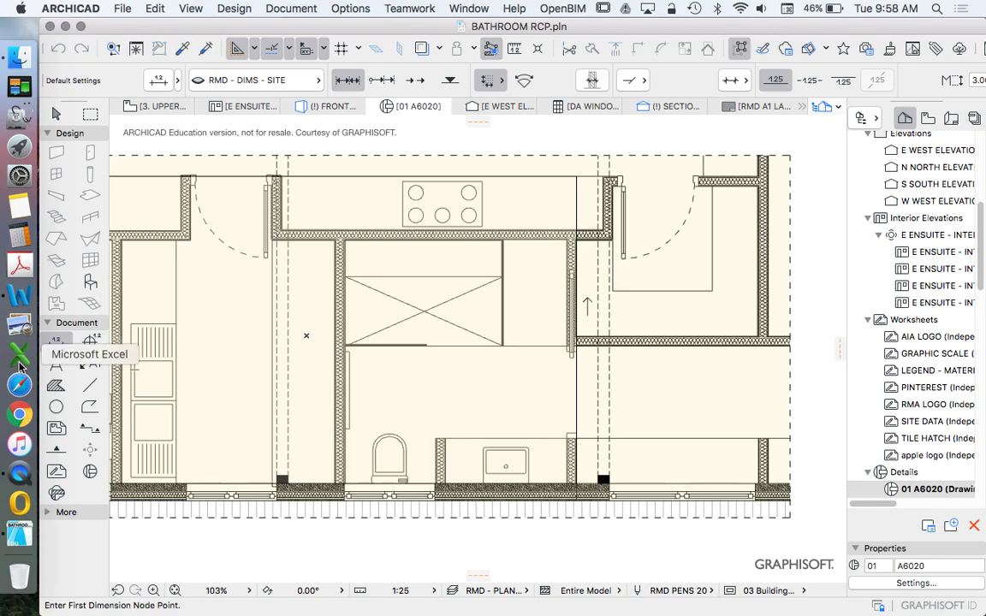
scroll(633, 390, down, 3)
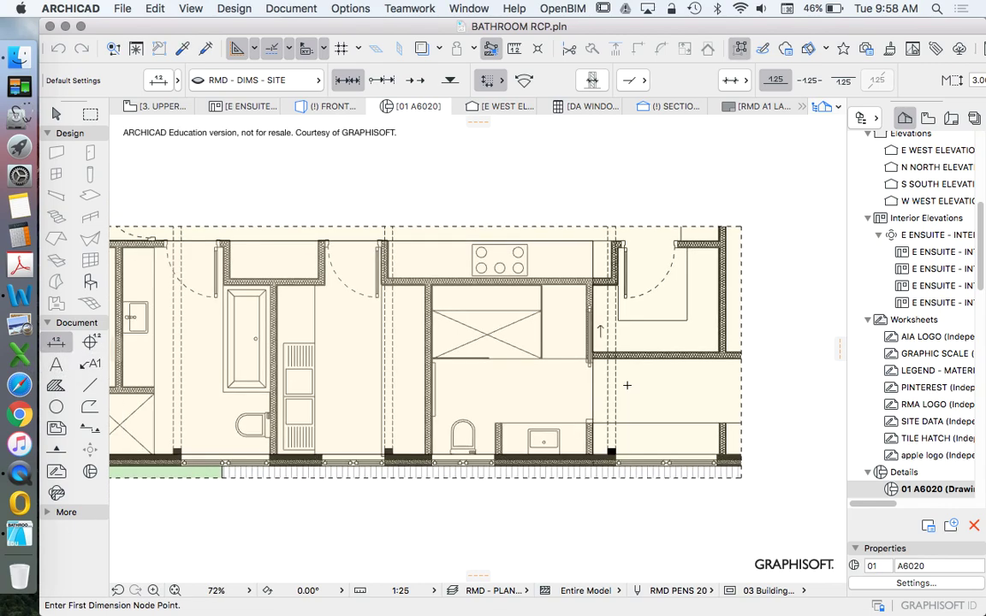
click(61, 116)
scroll(623, 356, down, 3)
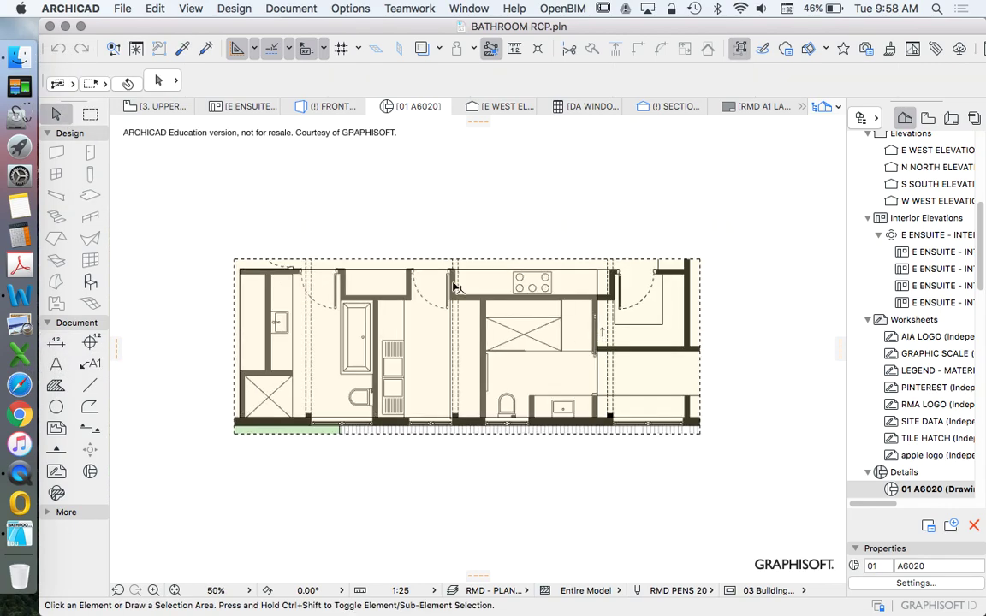
scroll(579, 352, up, 4)
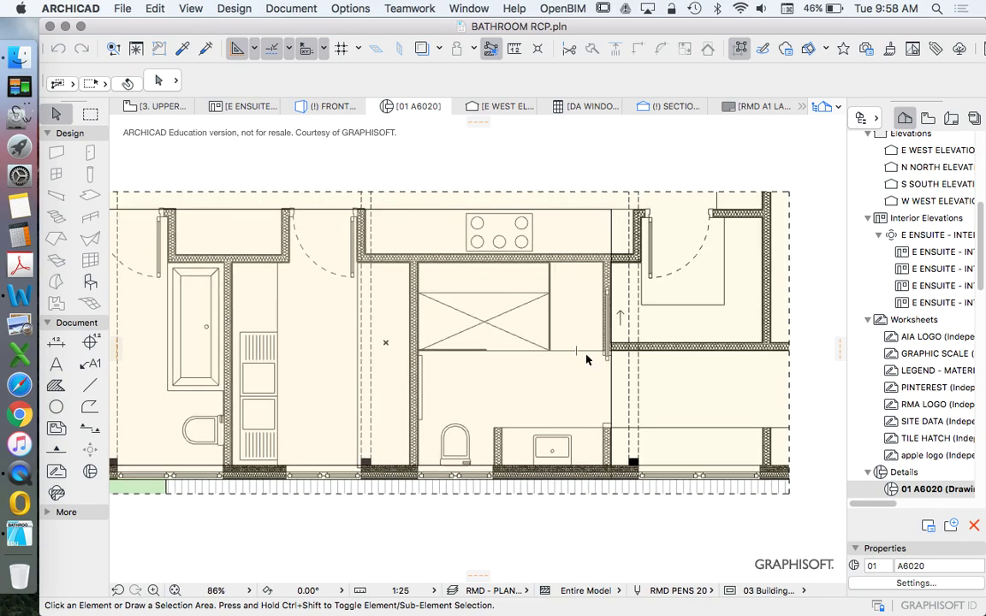
scroll(586, 359, down, 2)
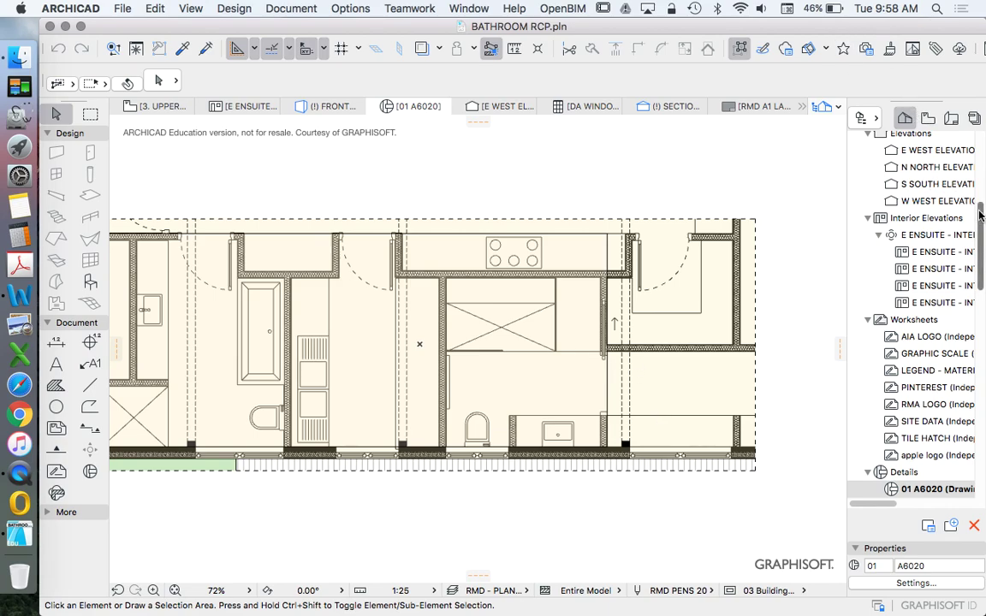
drag(982, 218, 981, 253)
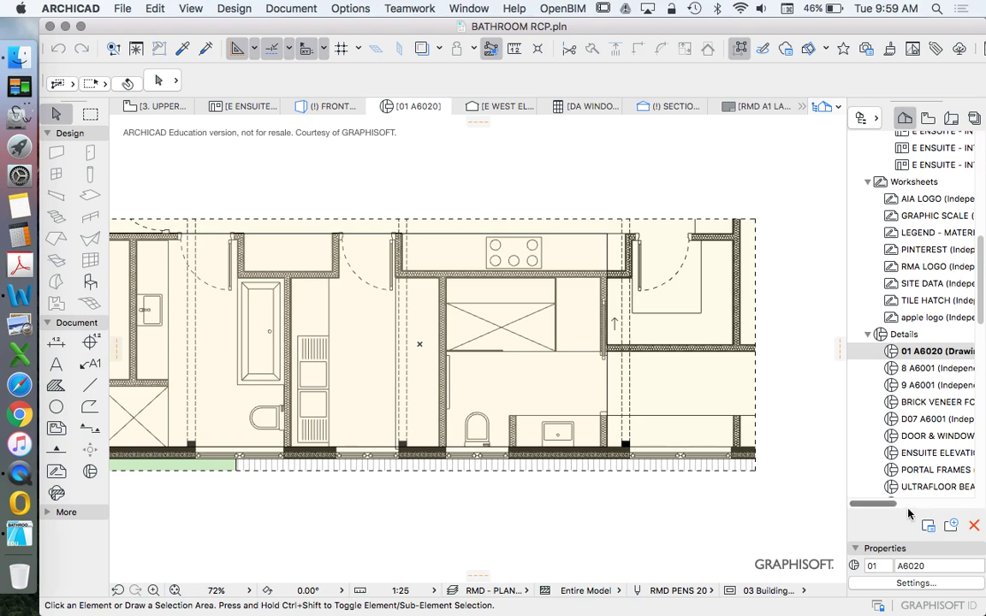
Step: Start Save Current View on the DETAILS folder in the View Map
click(928, 117)
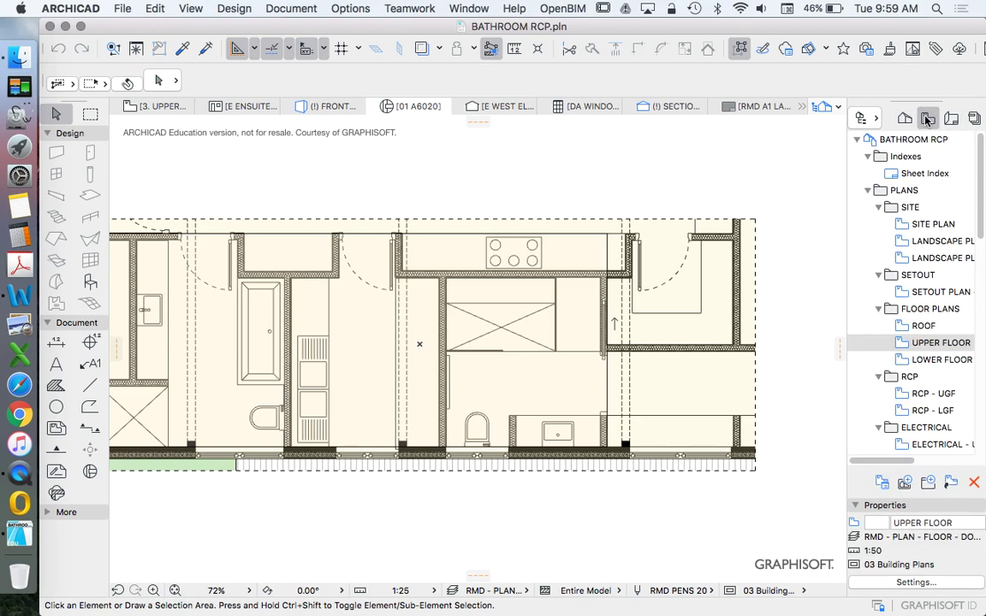
scroll(947, 269, down, 3)
scroll(948, 269, down, 10)
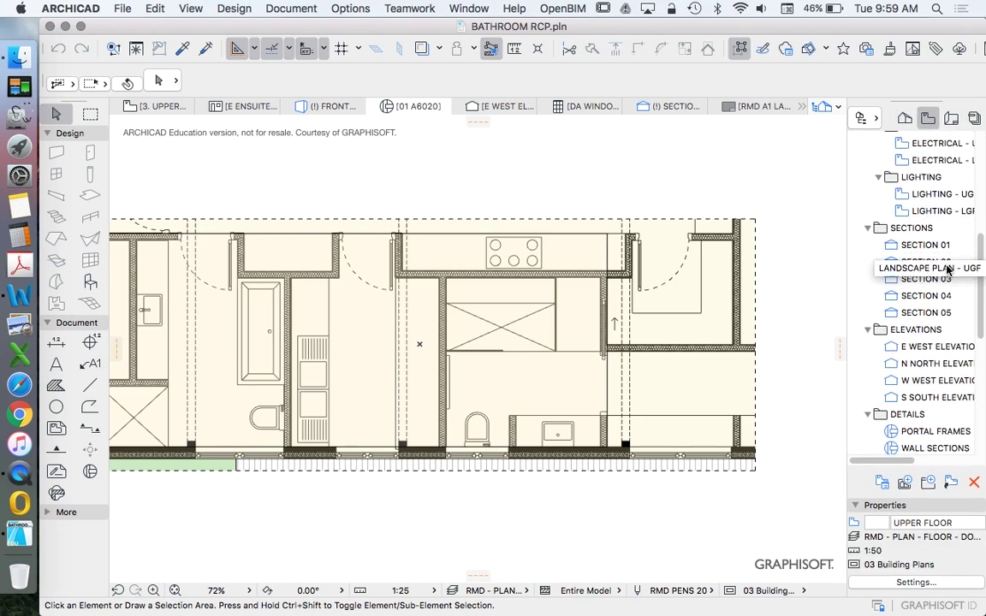
right_click(910, 291)
click(907, 289)
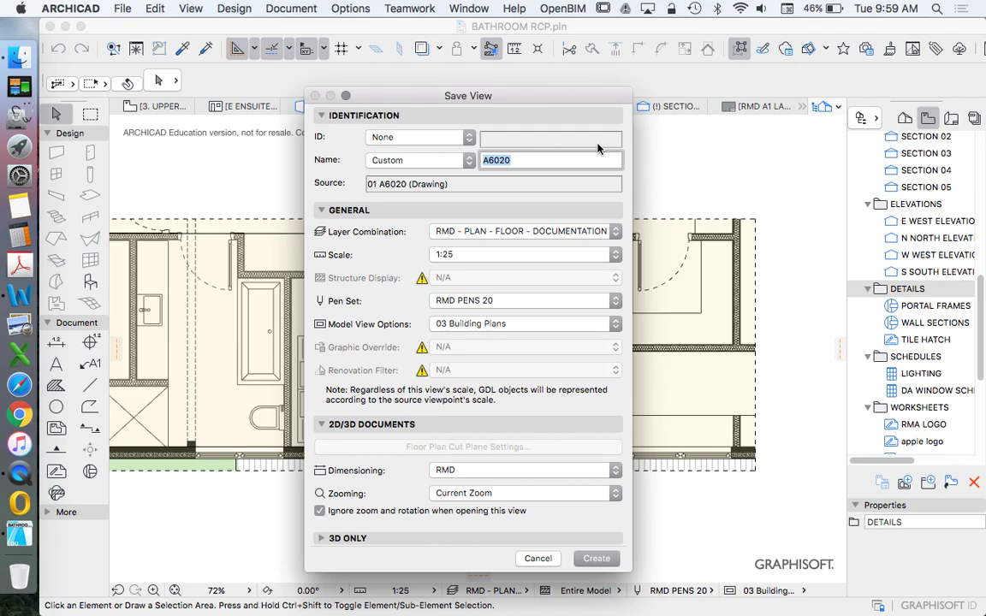
Step: Name the view ENSUITE DETAILED PLAN, keep scale 1:25, and create it
text(B)
click(522, 160)
text(DETA)
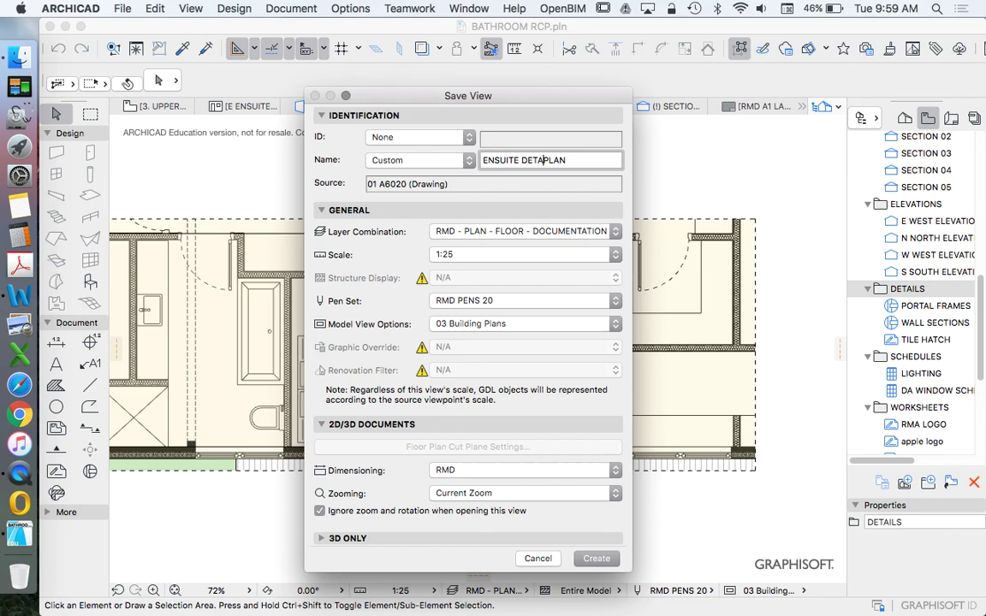
text(ILED)
click(512, 256)
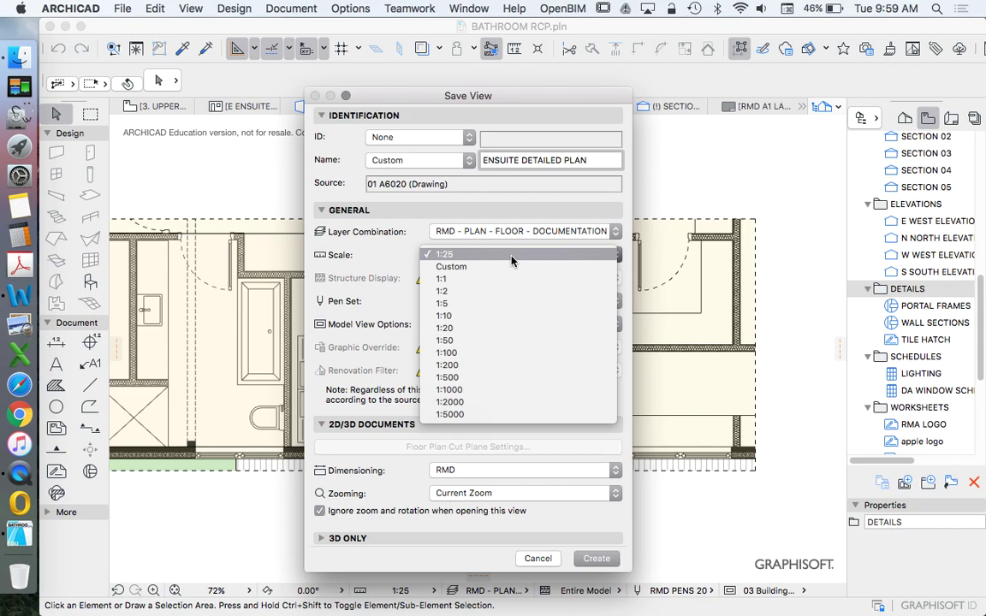
click(512, 257)
click(597, 559)
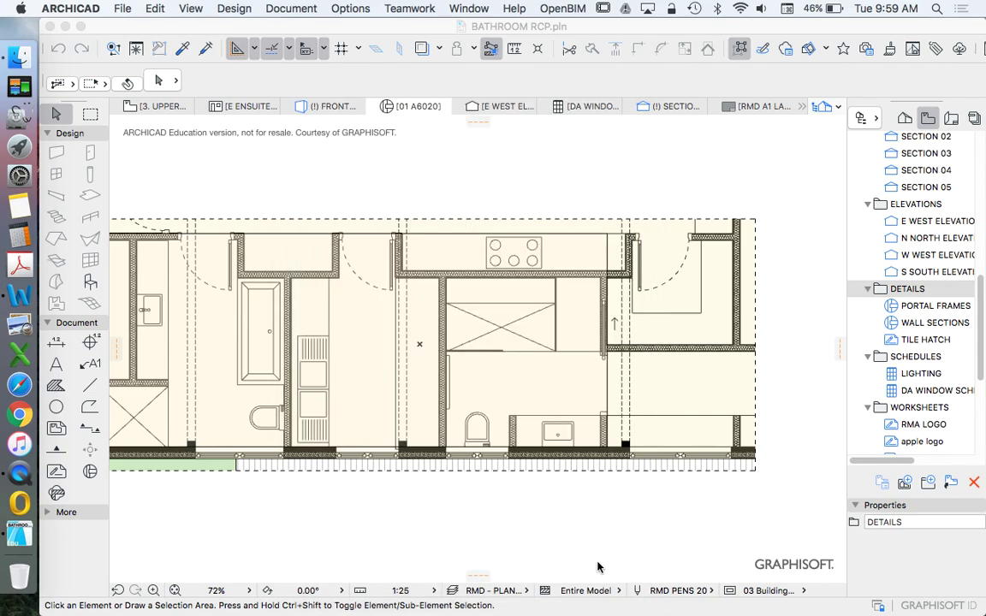
scroll(578, 365, up, 5)
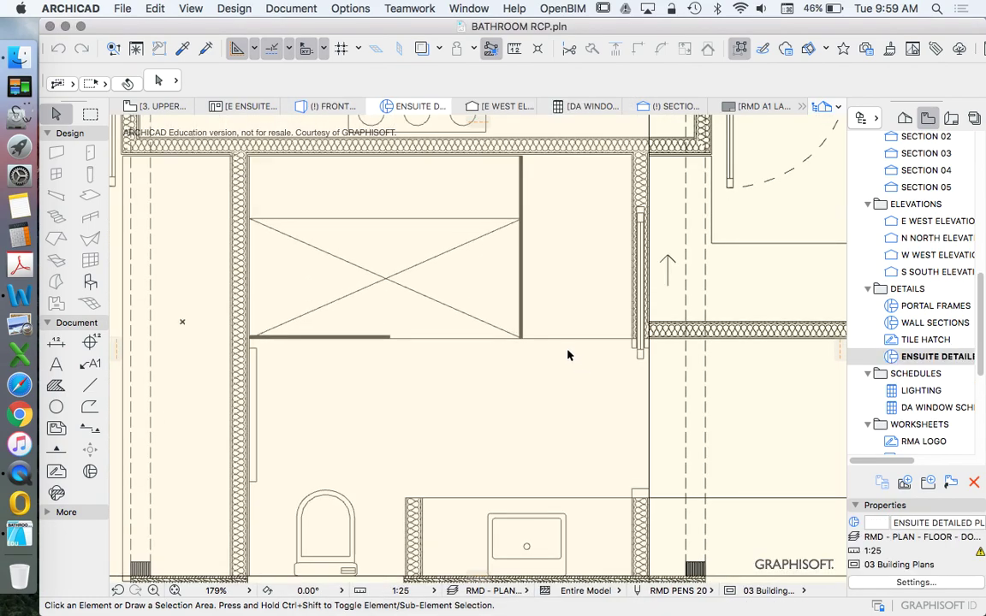
scroll(566, 352, down, 3)
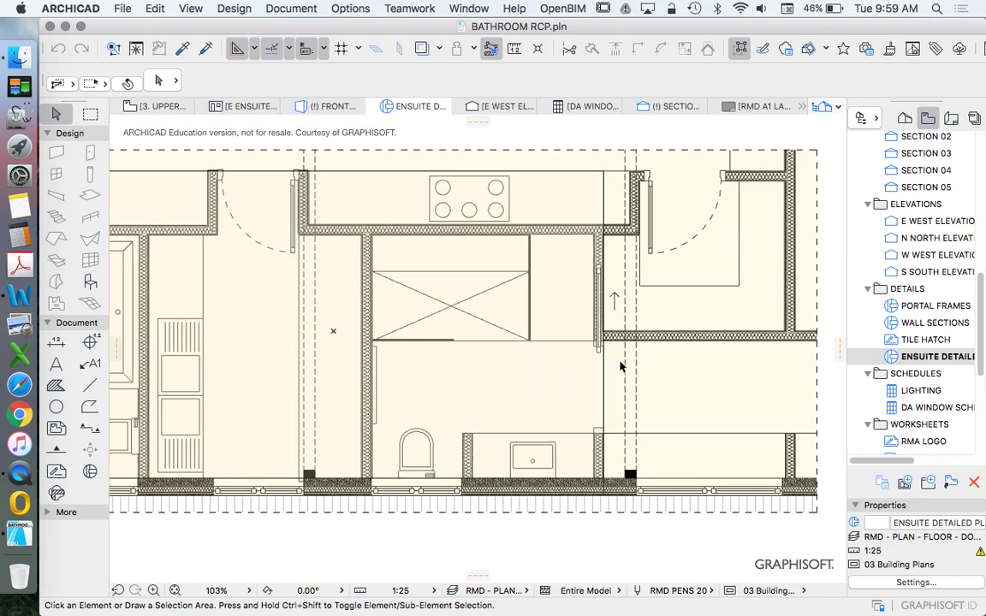
Step: Create view ENSUITE RCP under DETAILS with layer combination RMD - PLAN - RCP
right_click(907, 289)
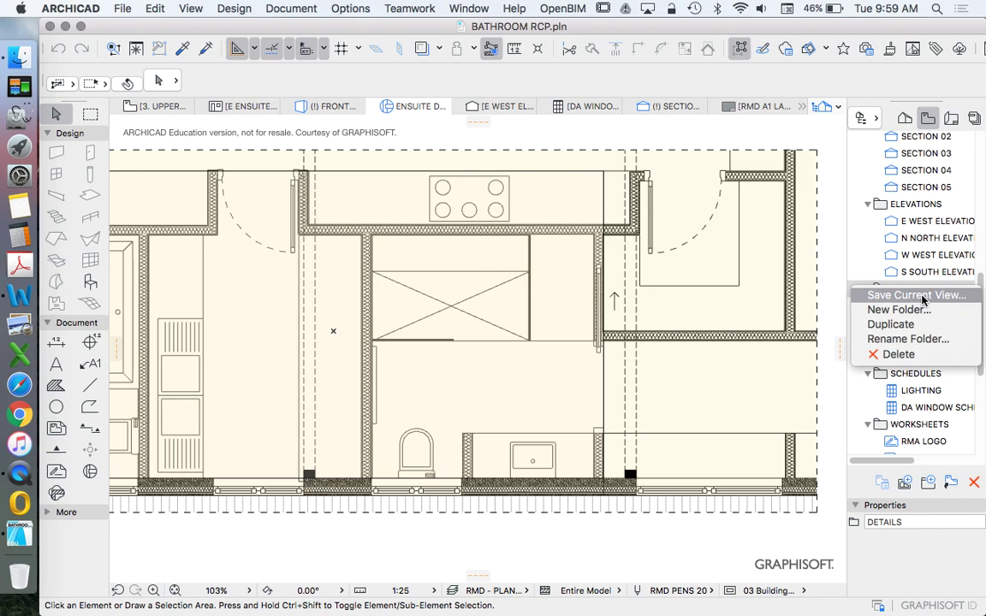
click(916, 296)
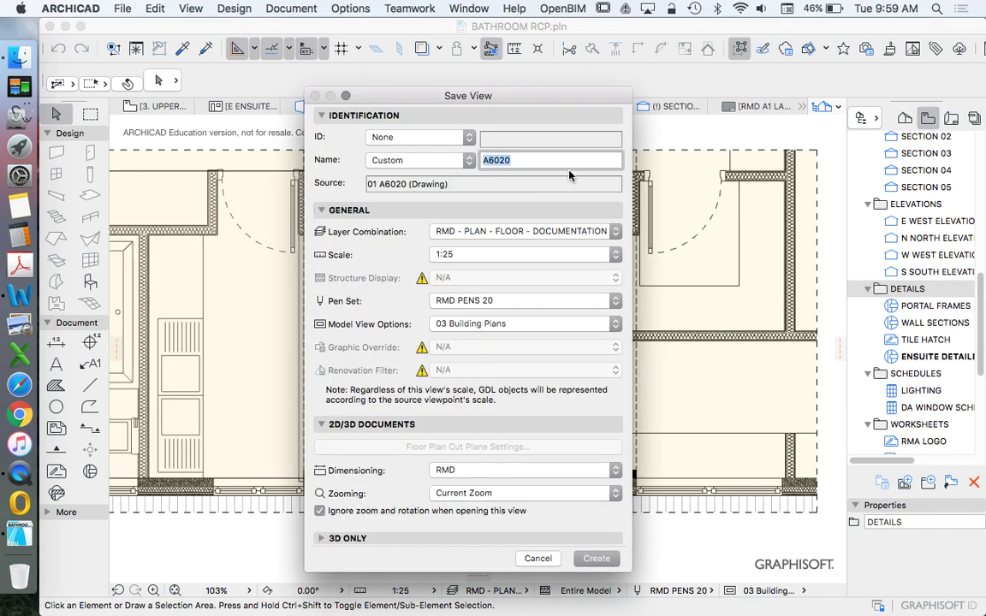
text(ENSUITE RCP)
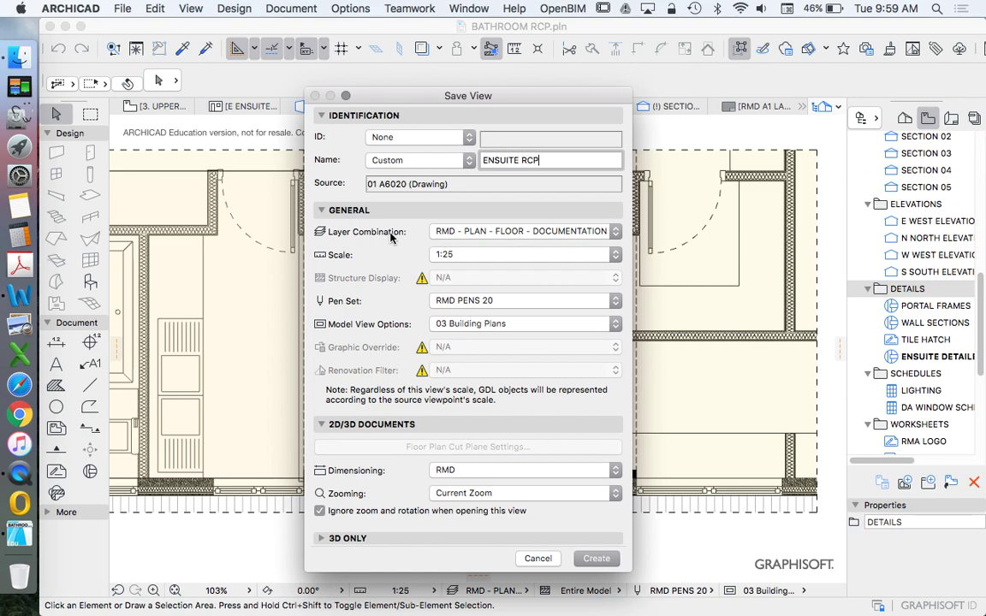
click(506, 234)
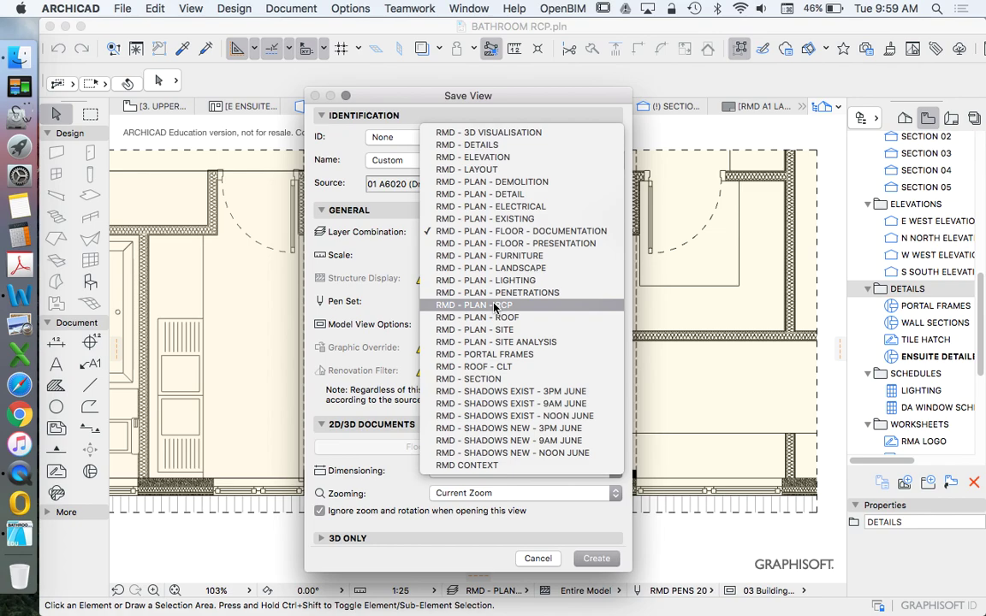
click(493, 305)
click(595, 558)
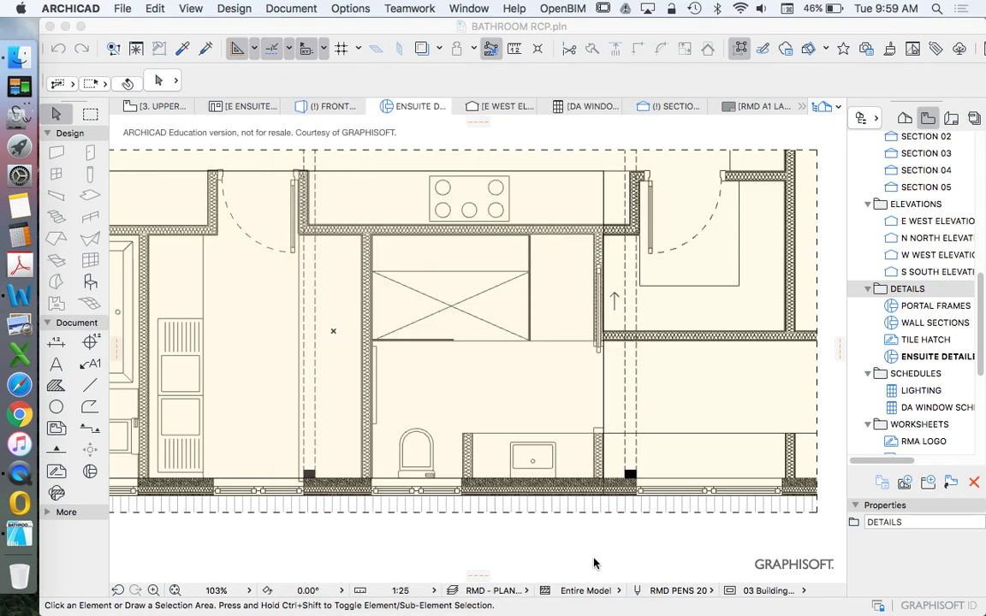
Step: Rebuild the ENSUITE RCP drawing from its source view
scroll(609, 368, up, 5)
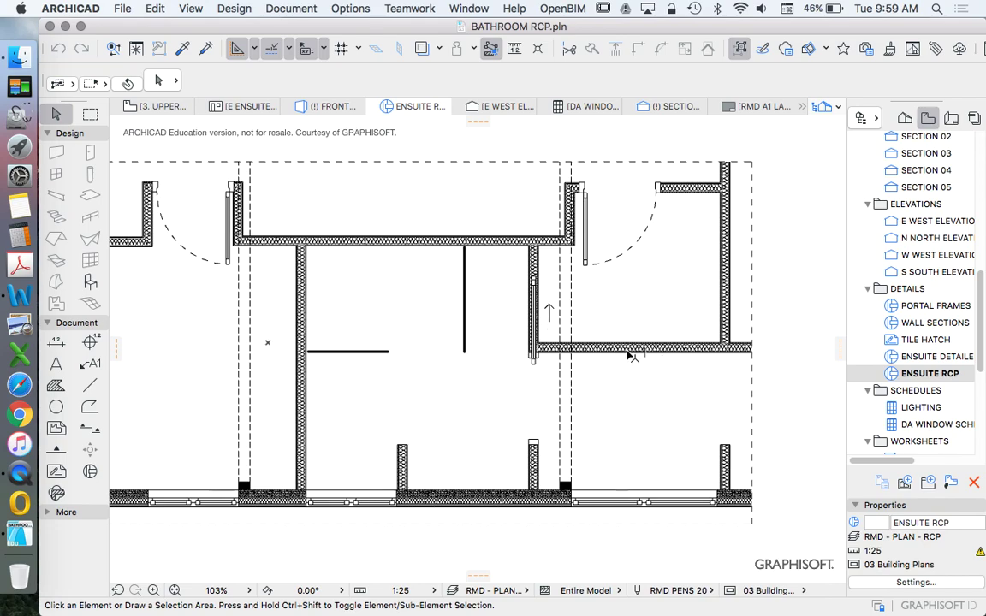
scroll(579, 357, down, 4)
scroll(614, 406, up, 3)
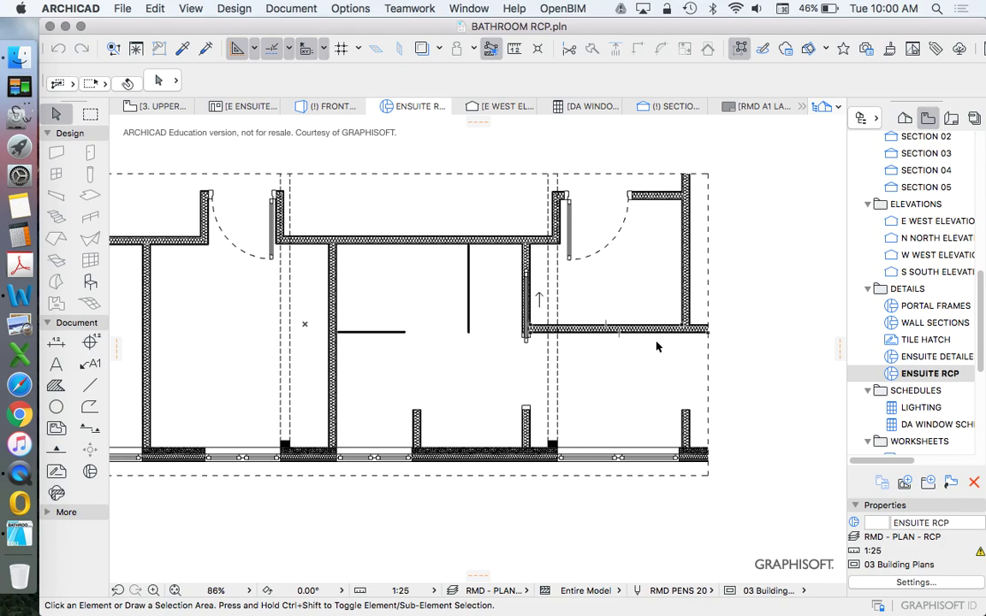
scroll(473, 355, down, 2)
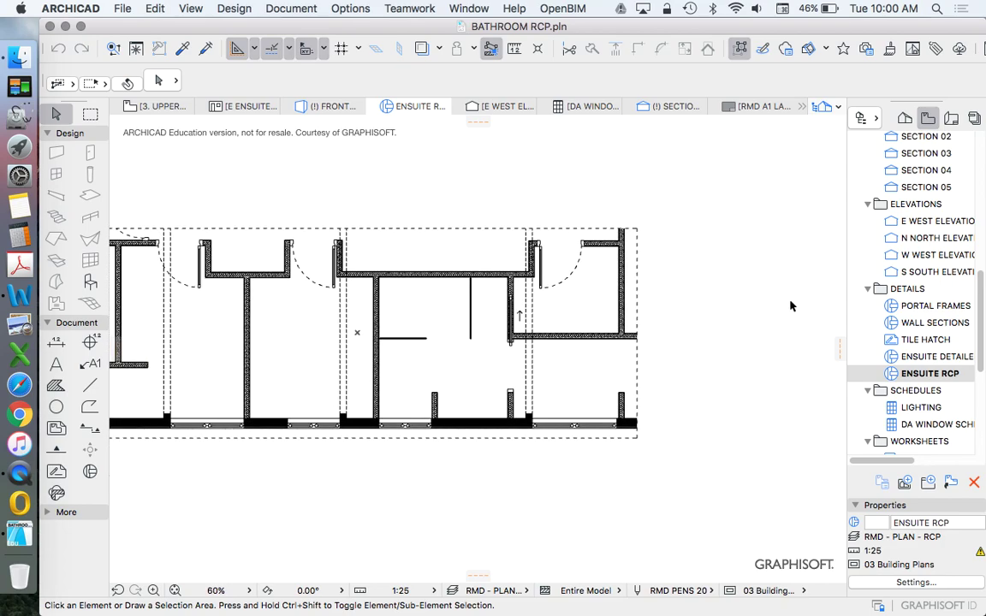
right_click(714, 298)
click(690, 351)
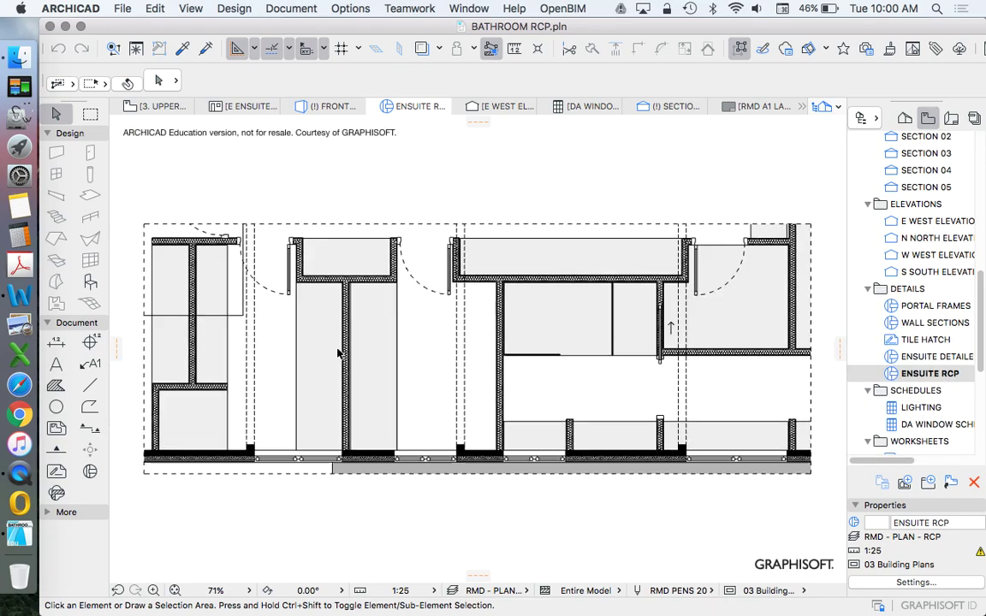
Step: Select the ceiling panel over the shower to check it, then deselect it
scroll(429, 347, up, 2)
scroll(561, 342, up, 2)
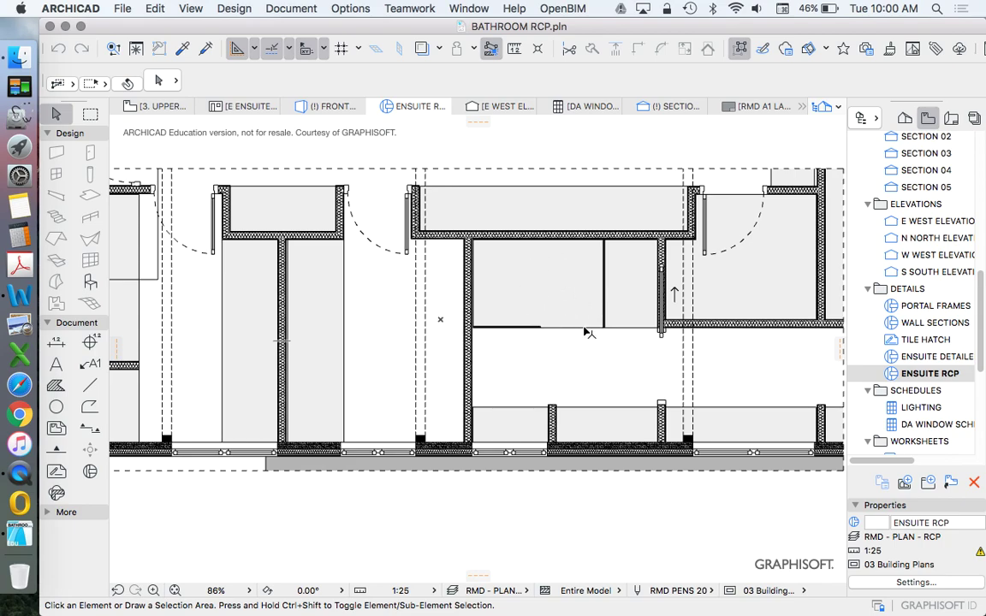
click(584, 330)
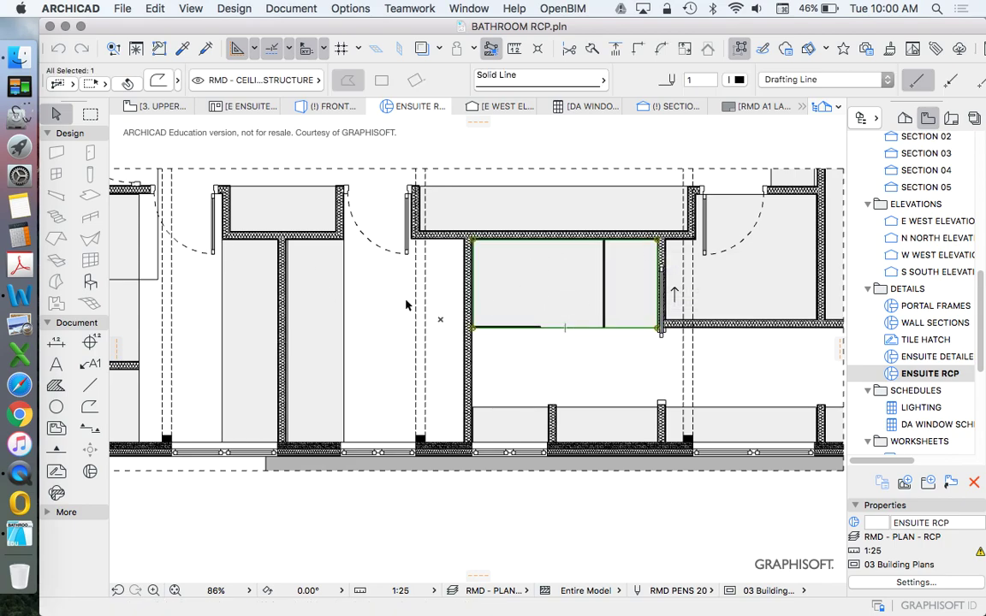
scroll(462, 324, down, 2)
scroll(588, 327, down, 2)
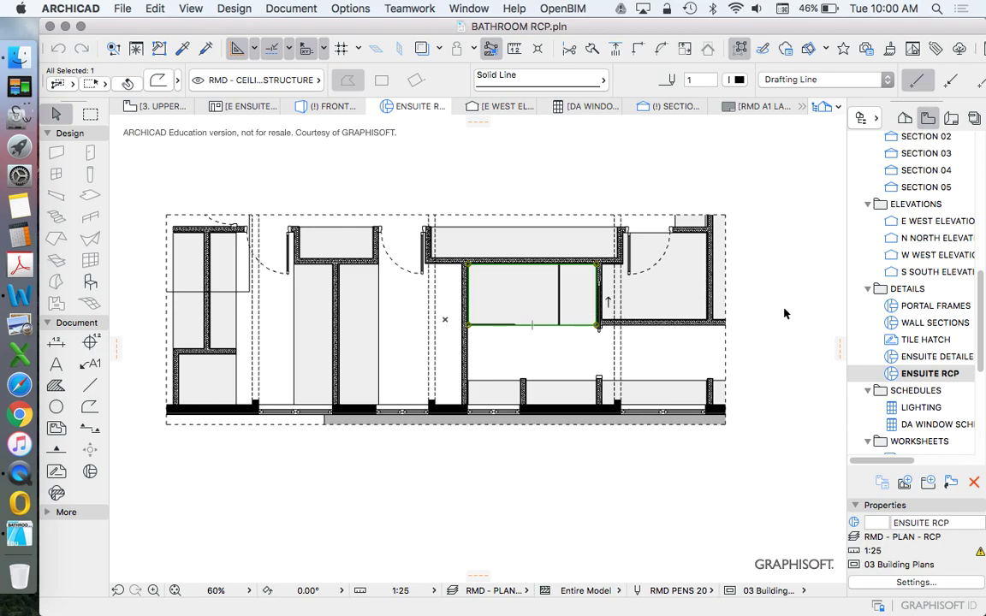
click(783, 331)
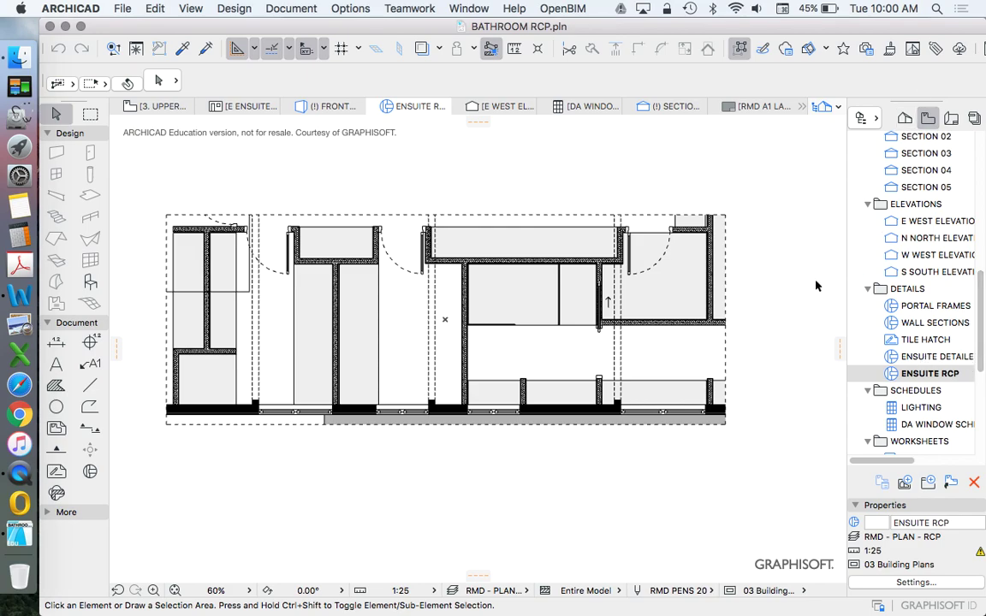
Step: Open ENSUITE DETAILED PLAN, confirm its view settings and rebuild it from its source view
double_click(941, 355)
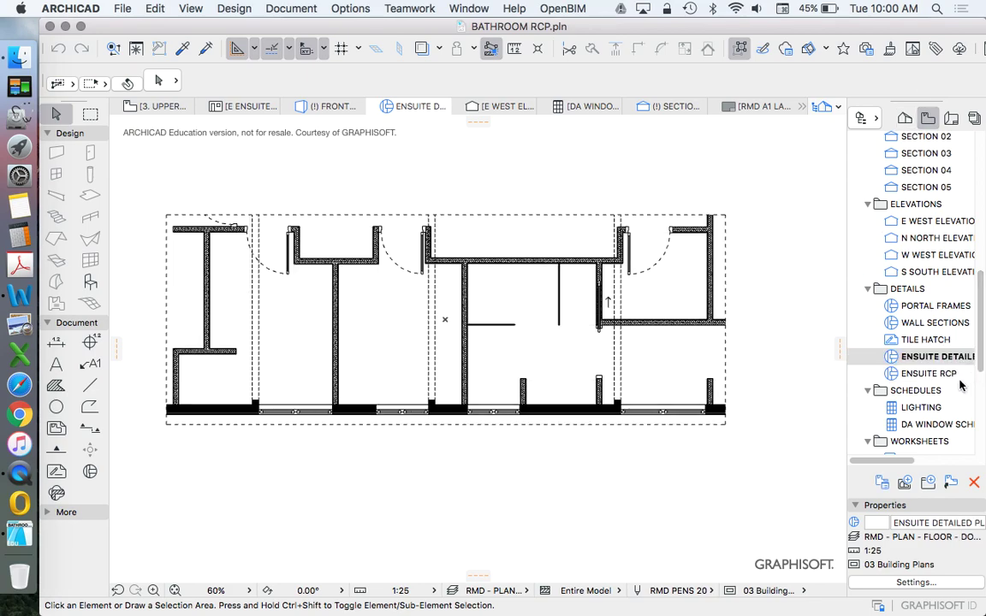
right_click(914, 363)
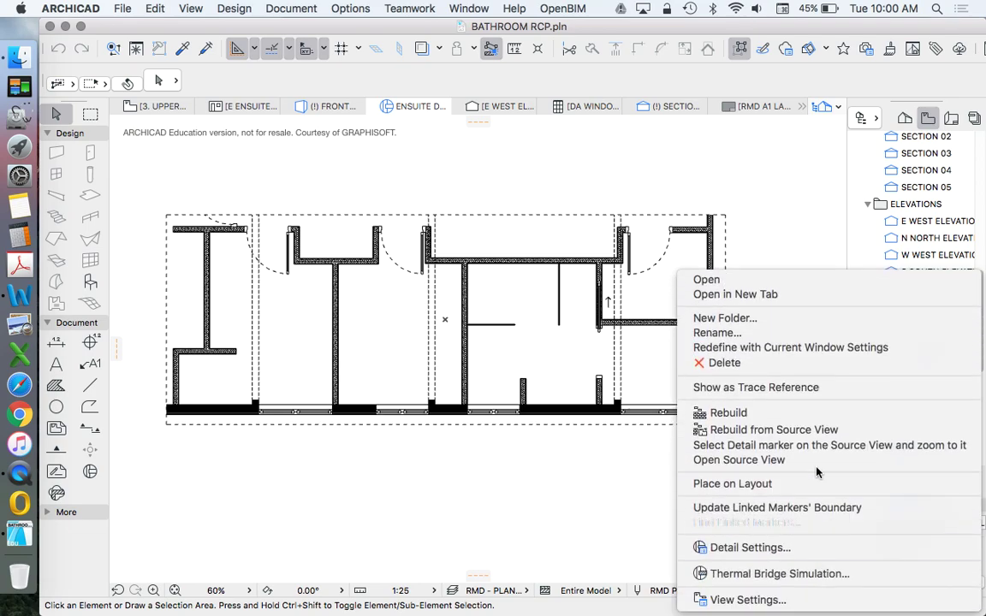
click(779, 220)
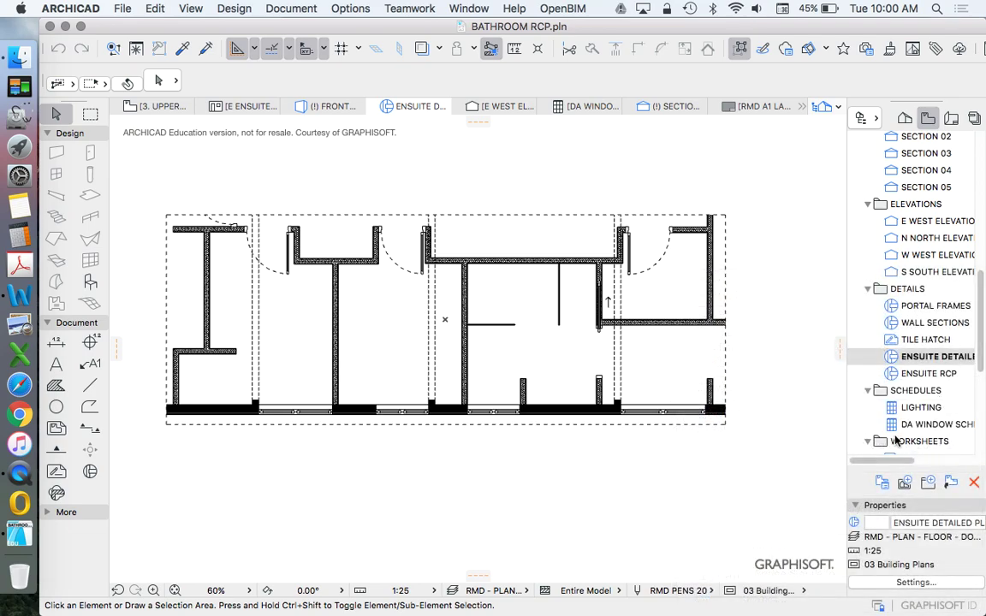
right_click(761, 334)
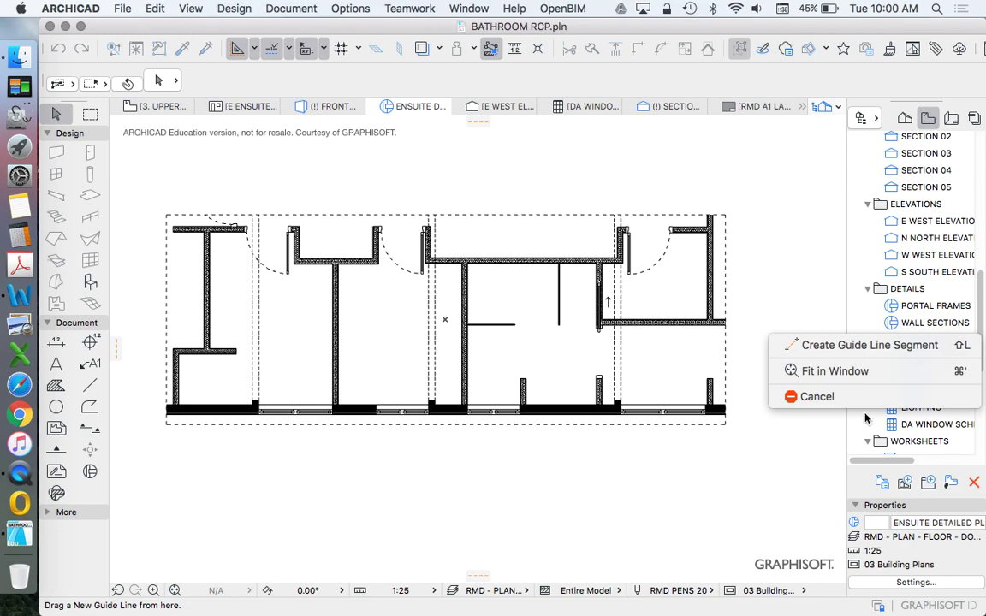
click(836, 475)
right_click(914, 359)
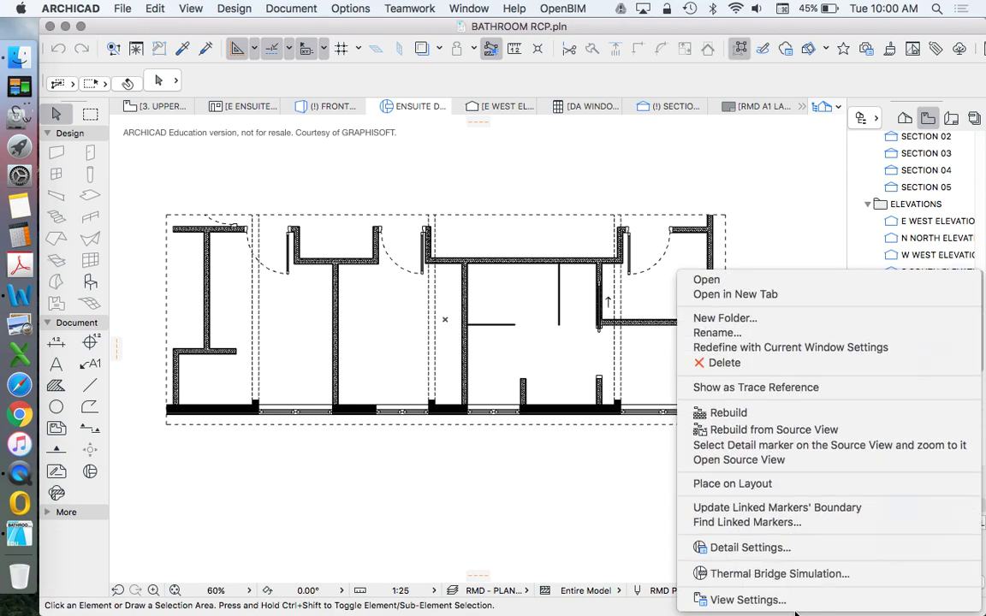
click(792, 602)
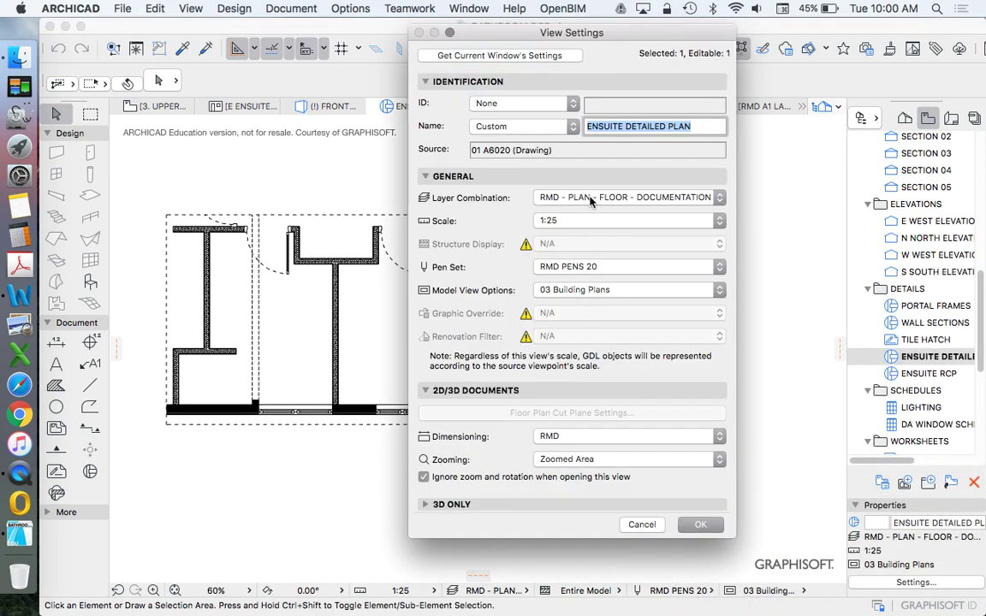
click(701, 524)
right_click(753, 275)
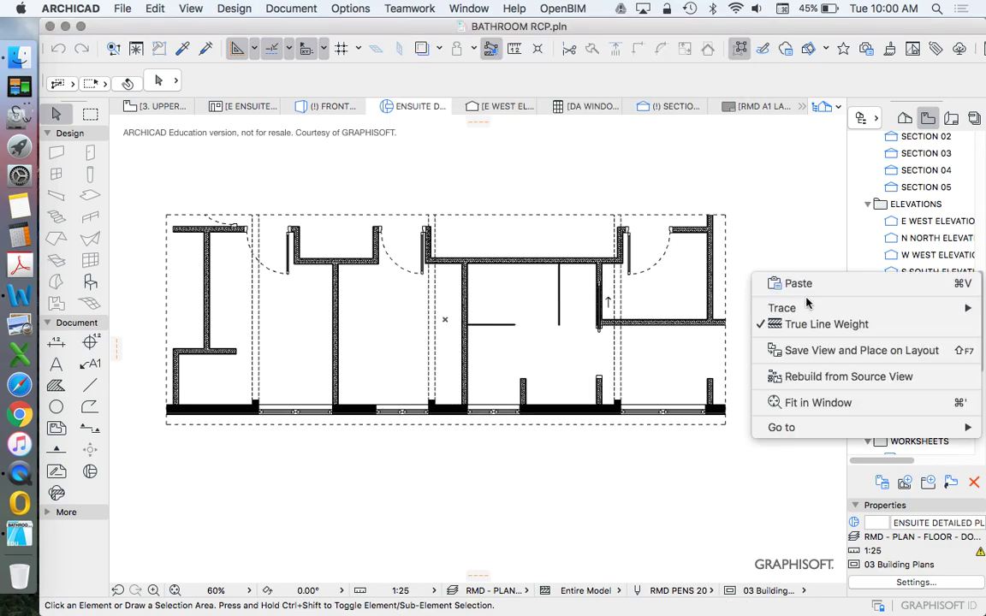
click(818, 382)
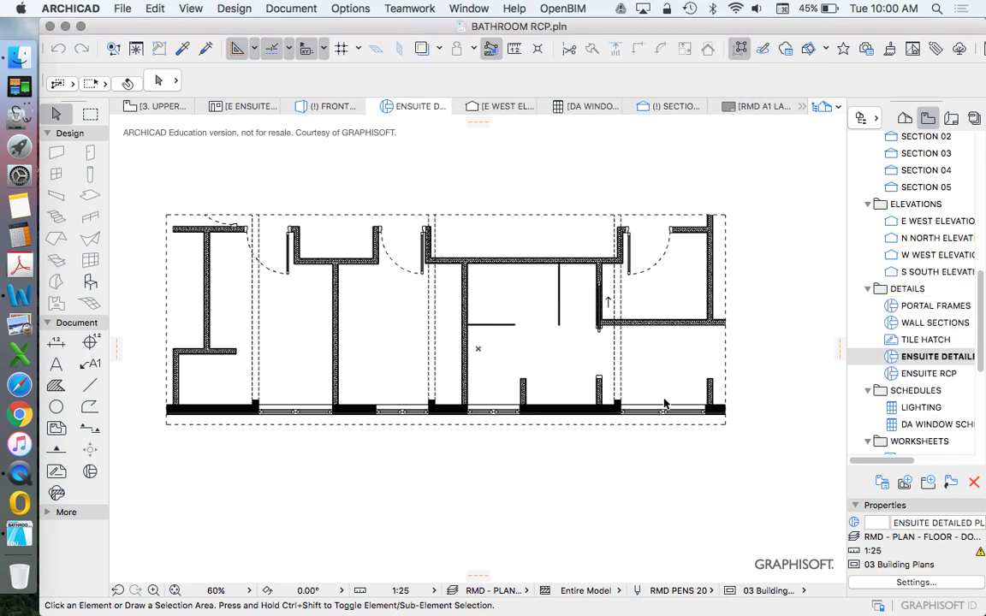
Step: Open ENSUITE RCP and rebuild it from its source view
double_click(928, 374)
right_click(689, 177)
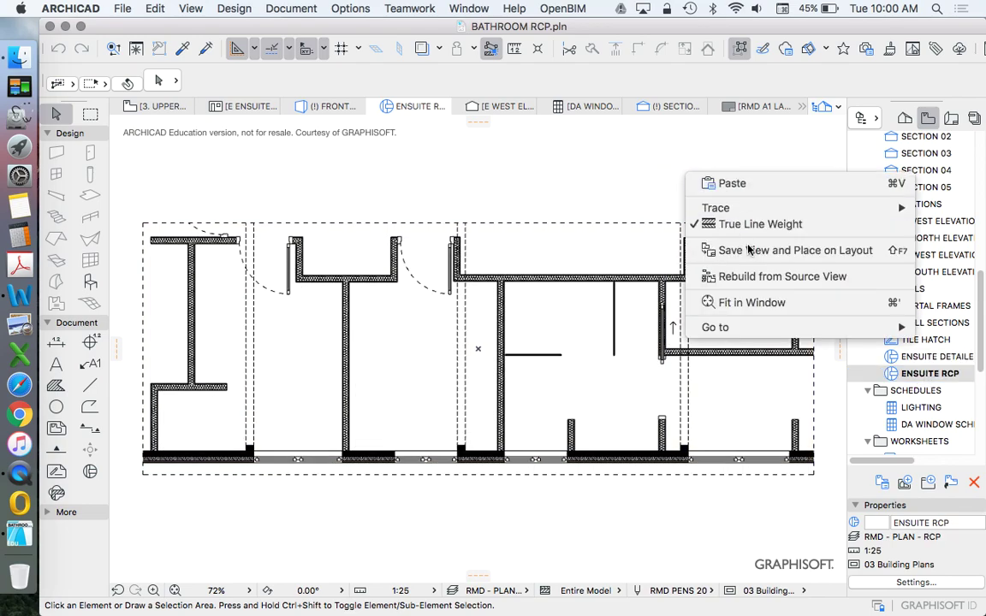
click(762, 279)
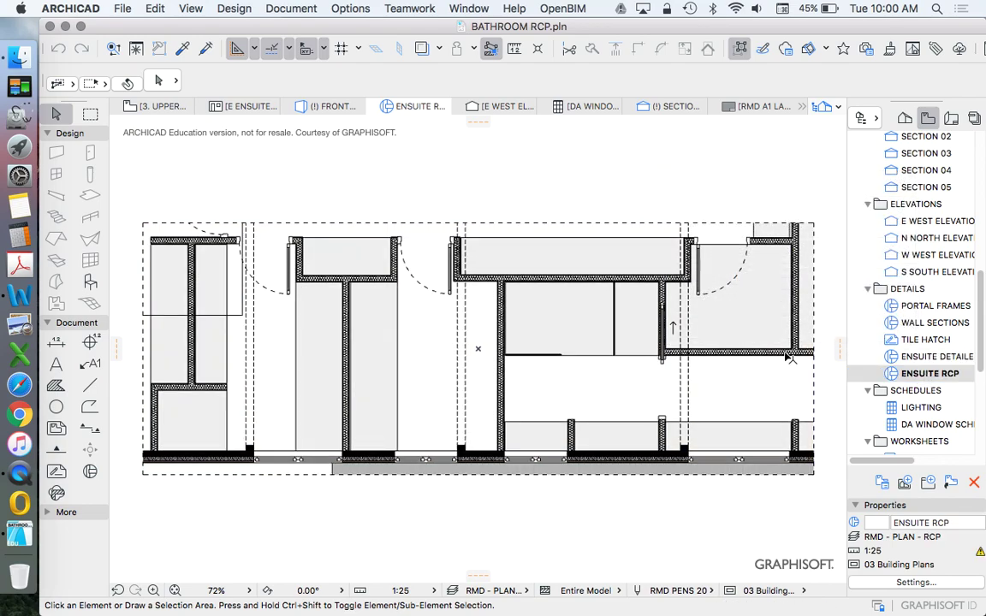
scroll(480, 346, down, 5)
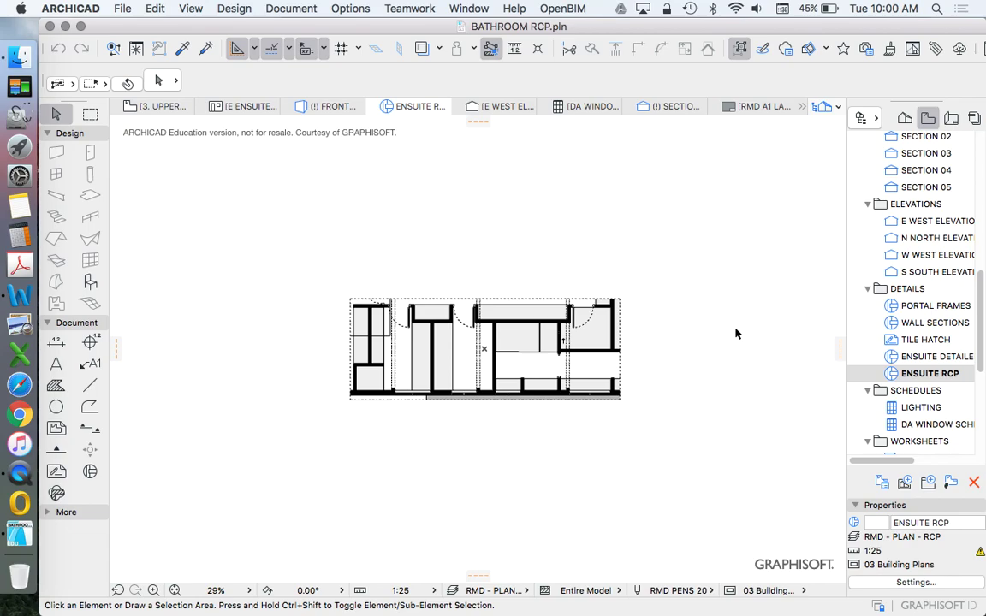
scroll(493, 304, up, 5)
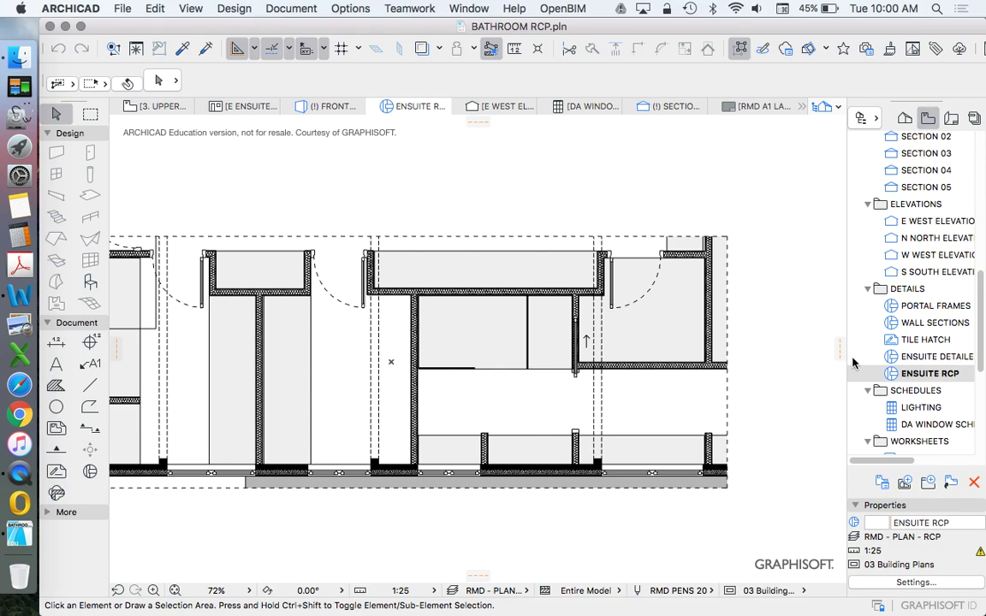
scroll(582, 284, down, 4)
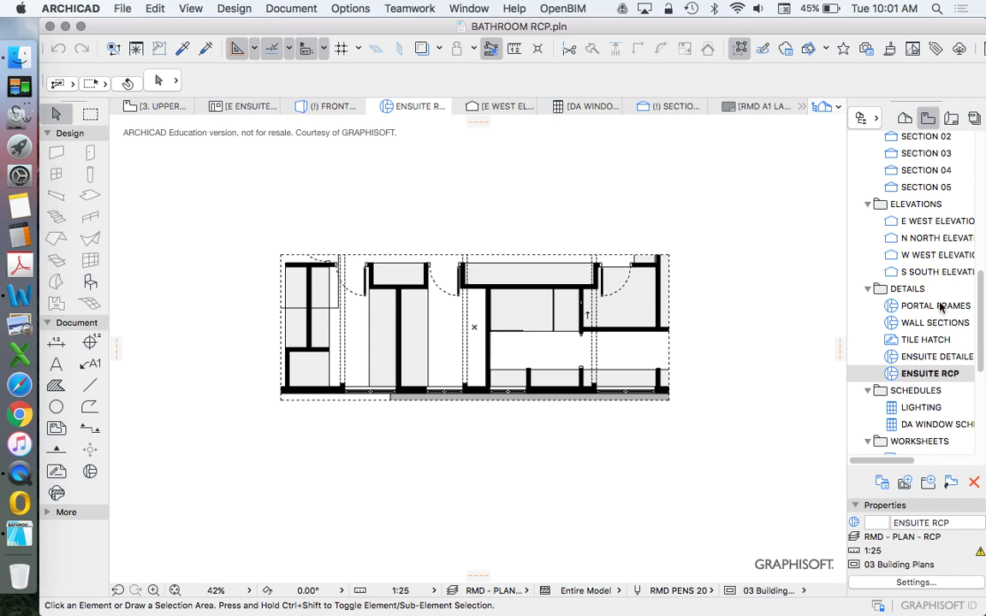
Step: Switch the Navigator to the Project Map and locate the Details folder
right_click(902, 290)
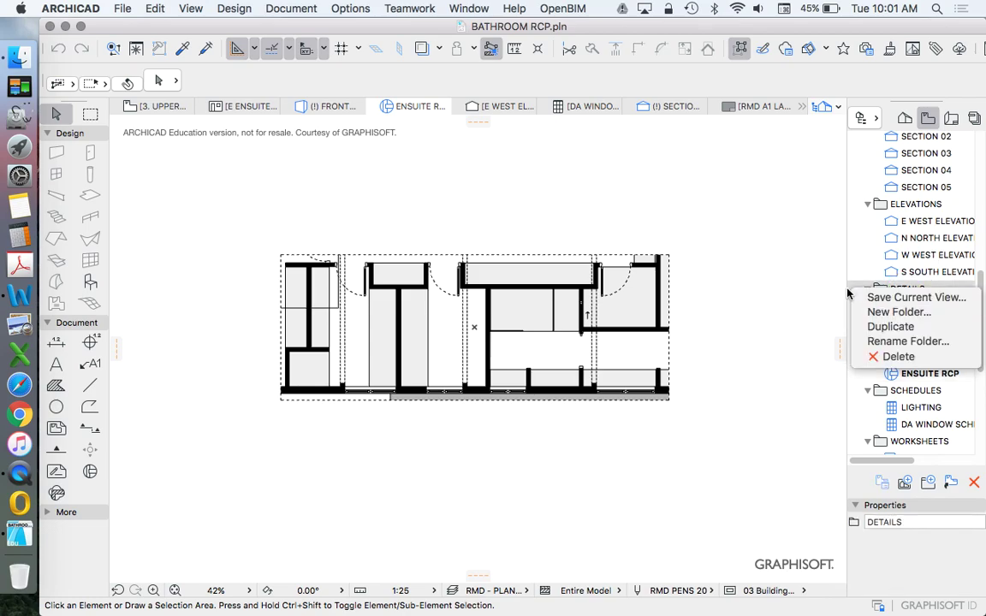
key(Escape)
click(905, 118)
click(951, 351)
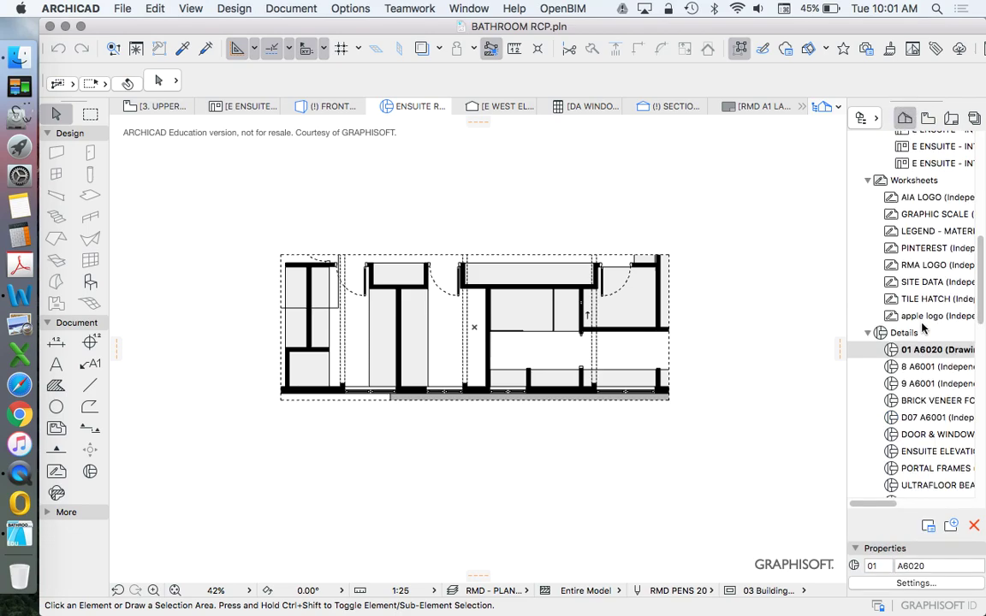
scroll(951, 352, down, 10)
scroll(941, 257, up, 3)
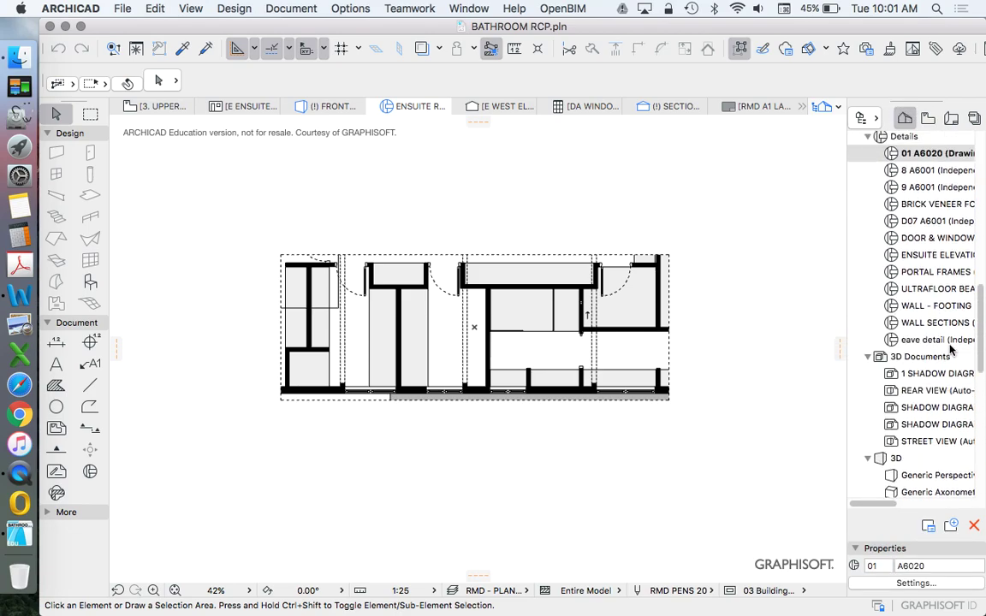
Step: Create a new independent detail named ENSUITE RCP TRACE with an empty reference ID
right_click(899, 154)
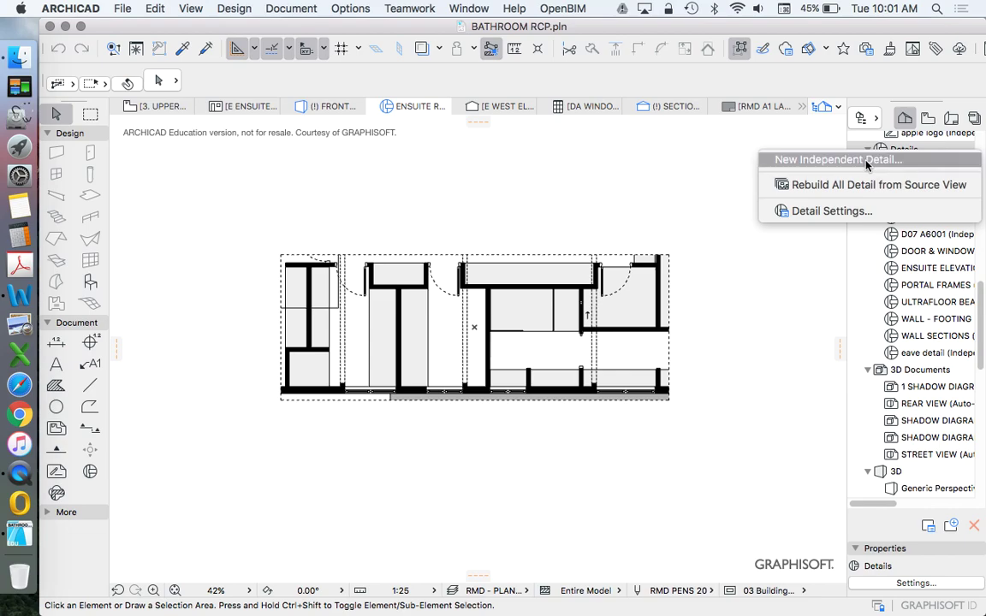
click(866, 161)
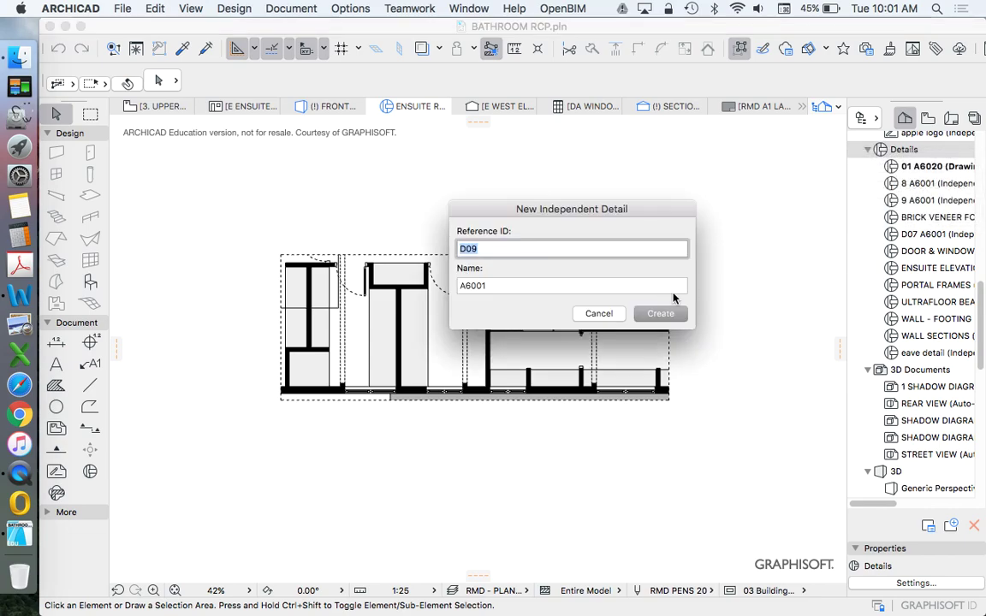
key(BackSpace)
key(Tab)
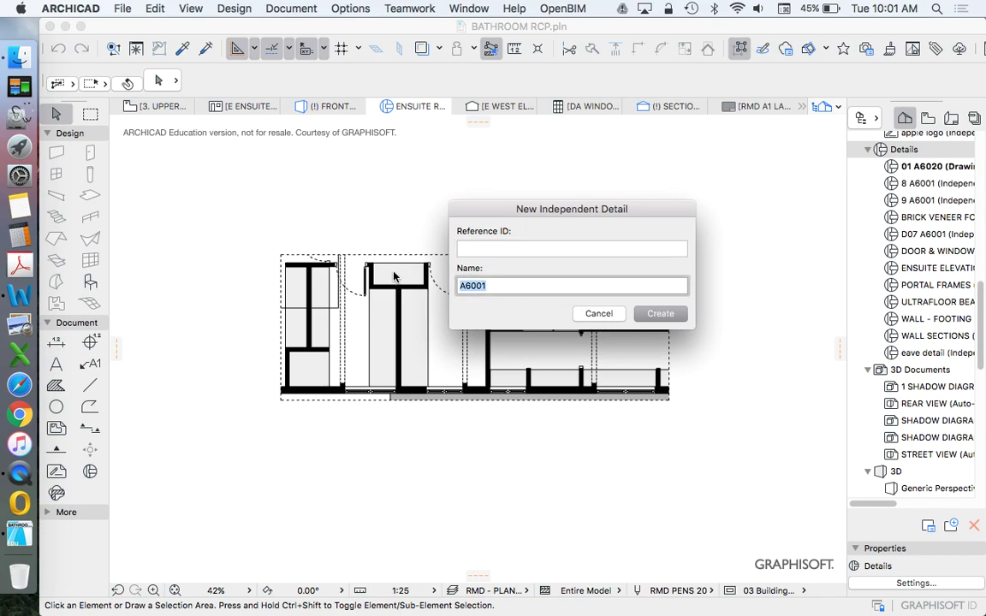
text(ENSUITE RCP TRACE)
key(Return)
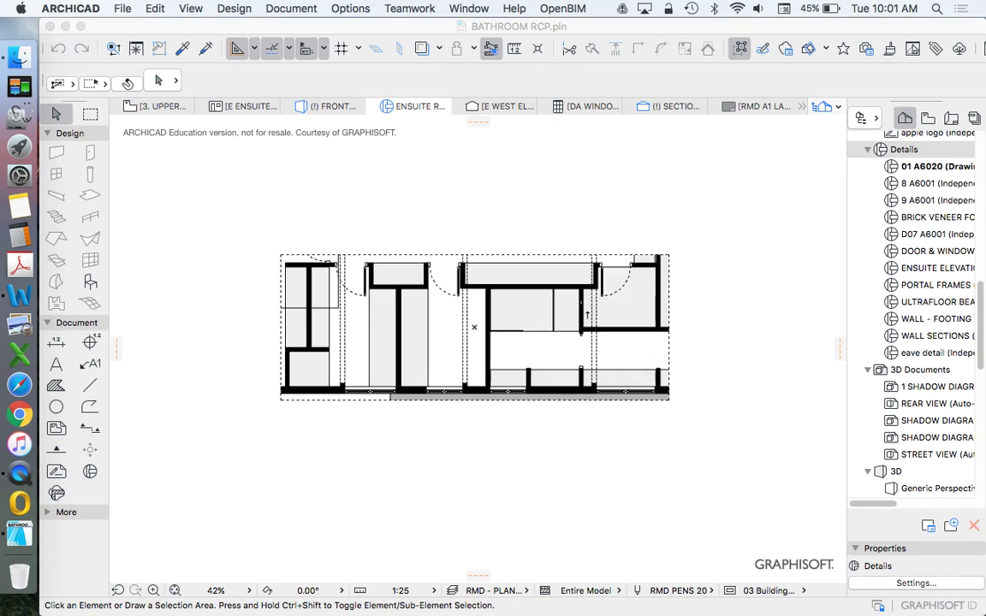
scroll(521, 449, down, 3)
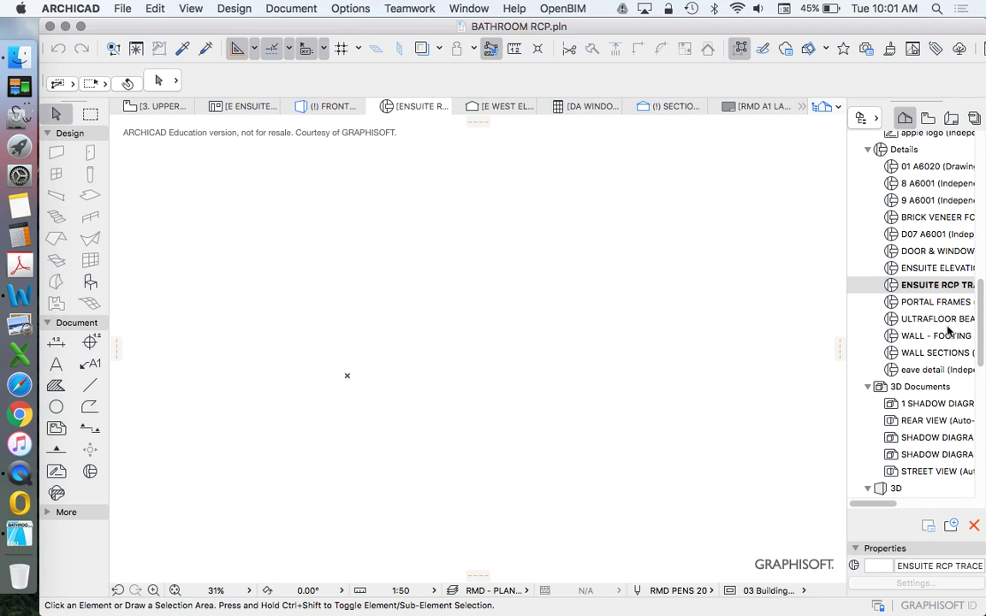
Step: Set ENSUITE RCP from the View Map as the trace reference and zoom in to inspect it
click(928, 118)
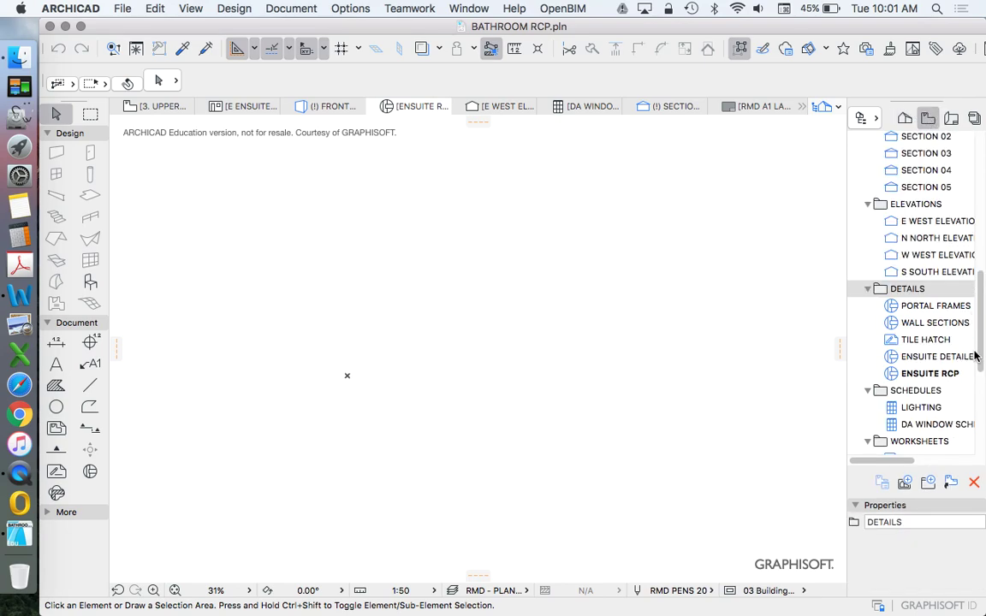
right_click(927, 373)
click(833, 486)
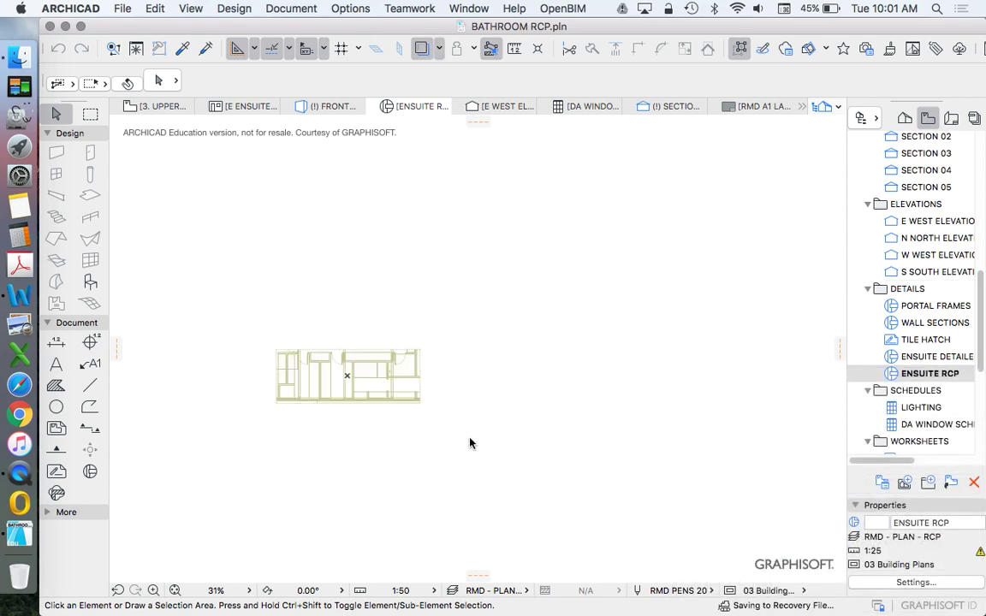
scroll(360, 390, up, 5)
scroll(360, 391, up, 3)
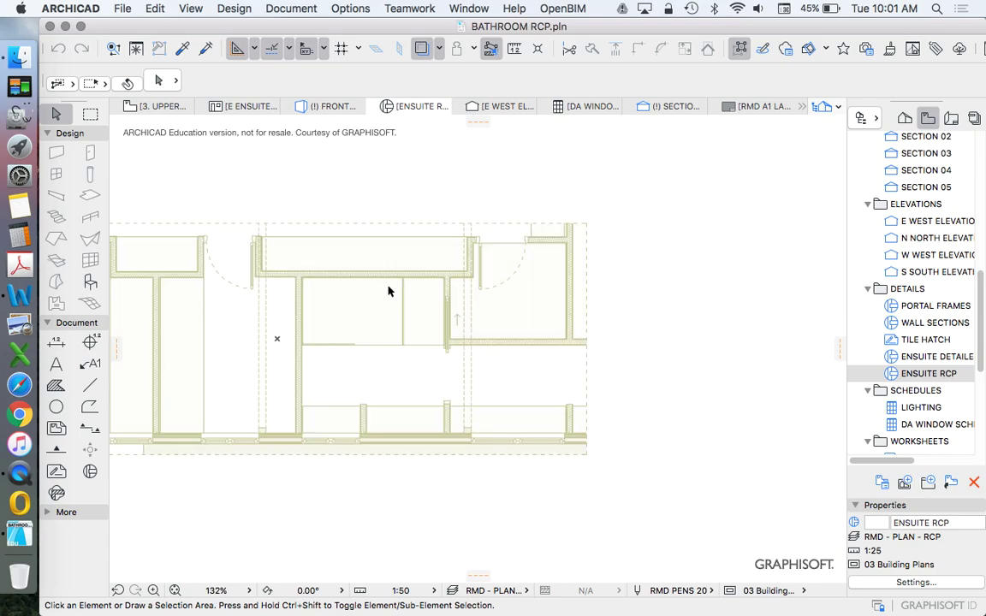
scroll(368, 365, up, 5)
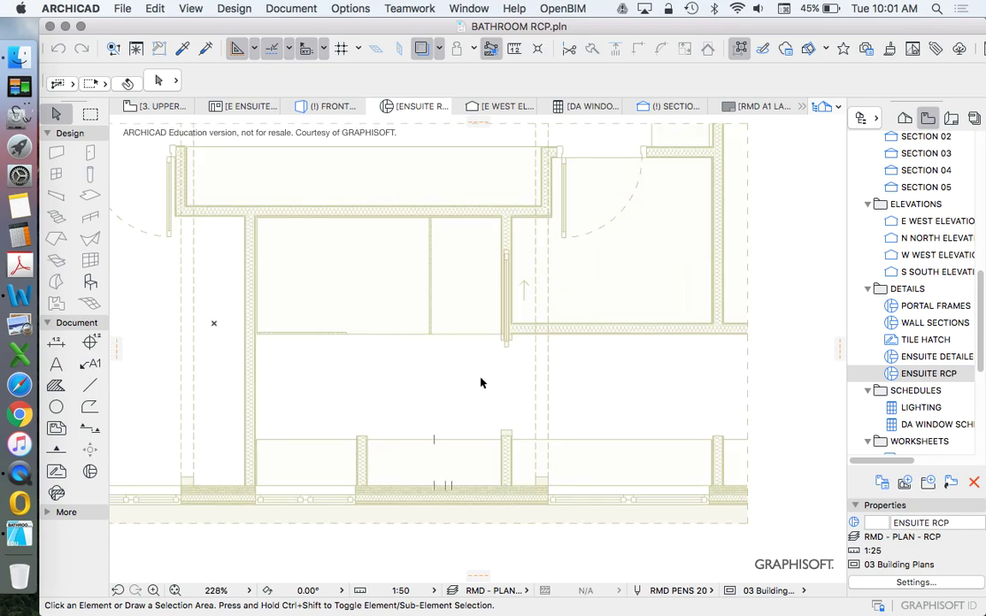
scroll(481, 384, down, 3)
scroll(481, 384, up, 6)
scroll(436, 290, down, 2)
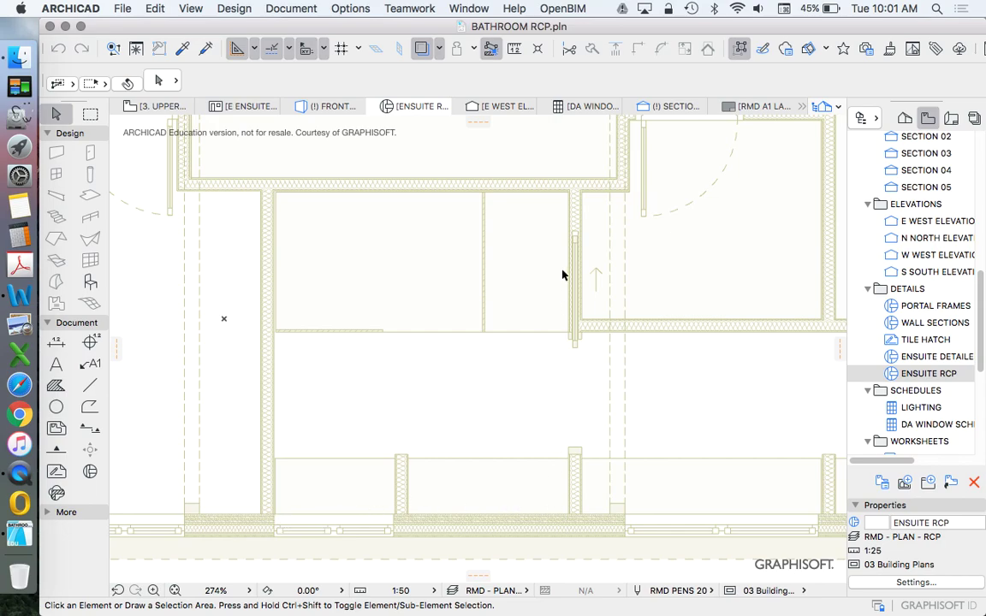
scroll(590, 306, down, 7)
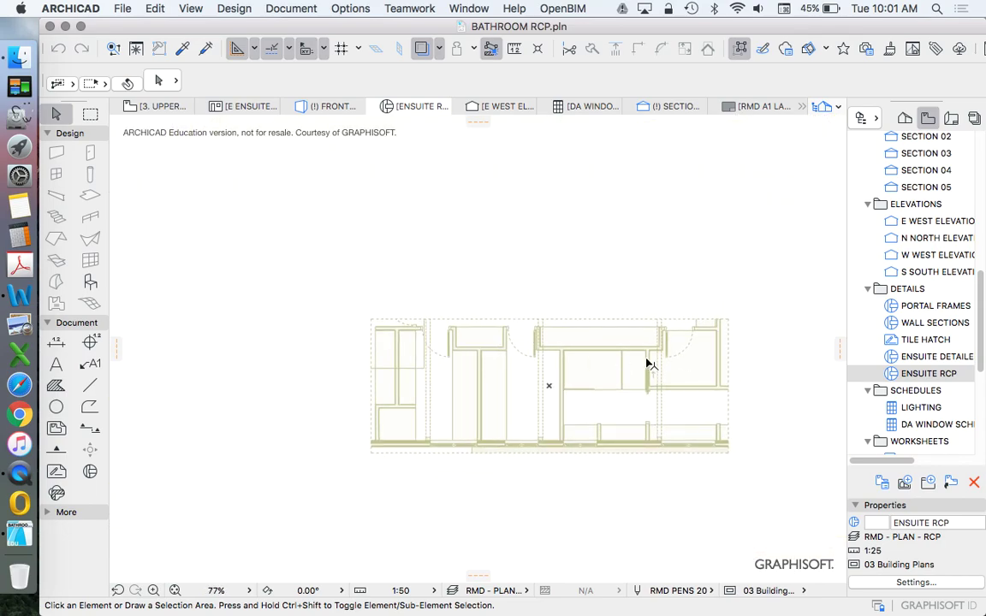
scroll(650, 366, up, 5)
scroll(634, 374, up, 3)
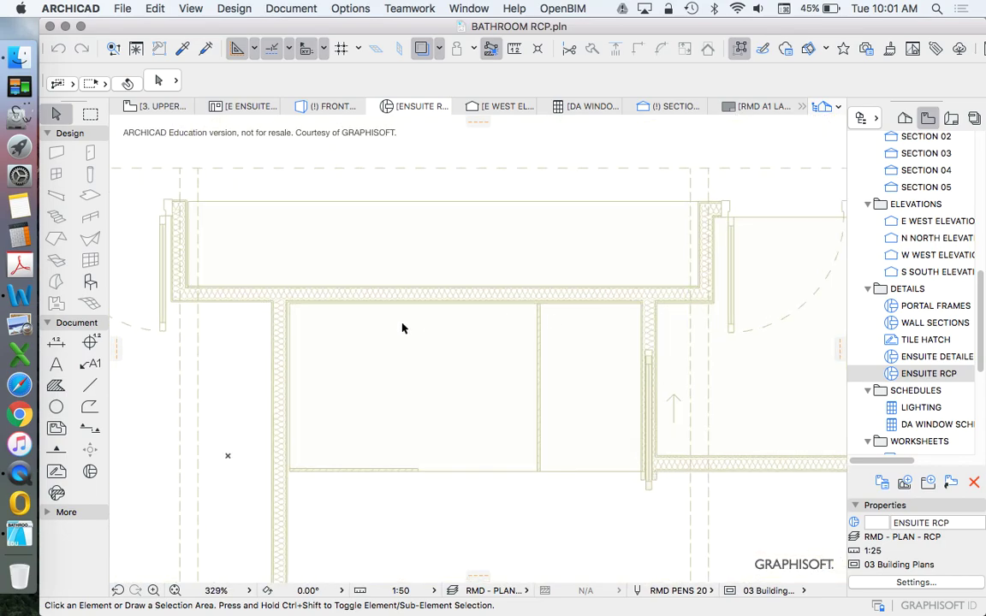
scroll(331, 315, down, 8)
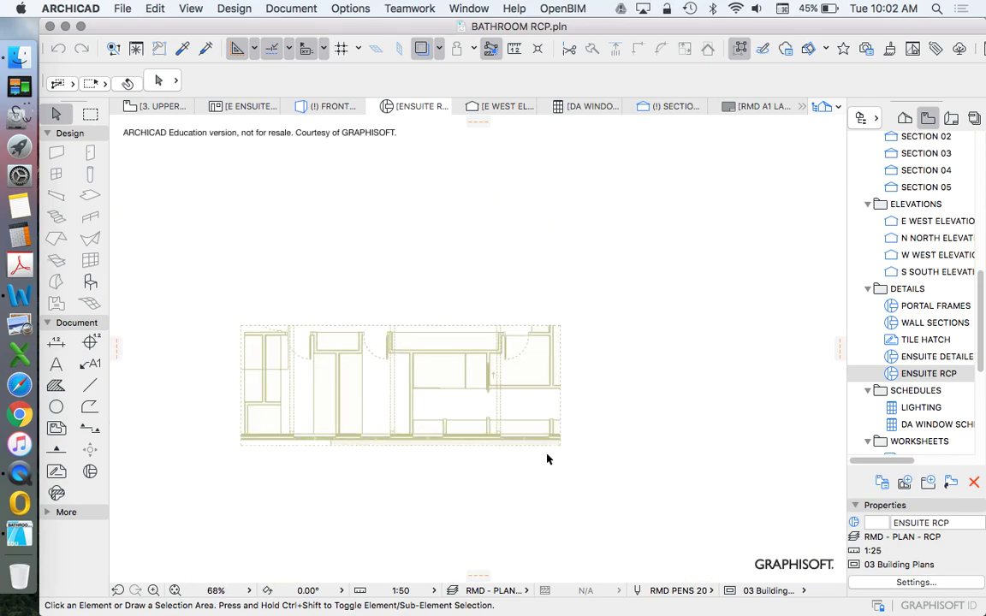
scroll(451, 416, up, 1)
scroll(422, 412, up, 3)
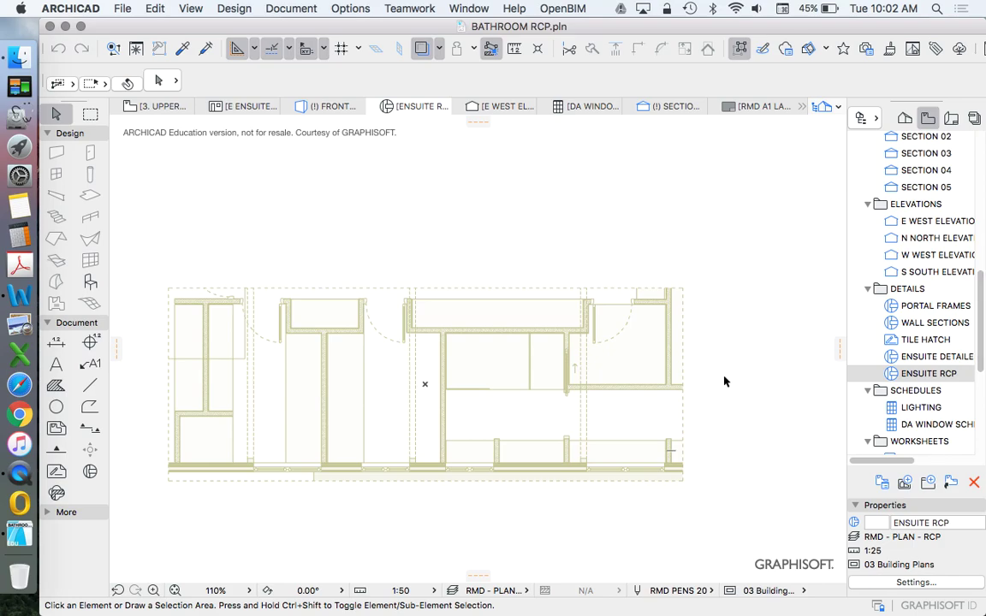
scroll(724, 386, up, 2)
scroll(684, 398, down, 3)
scroll(638, 412, up, 3)
scroll(715, 418, down, 2)
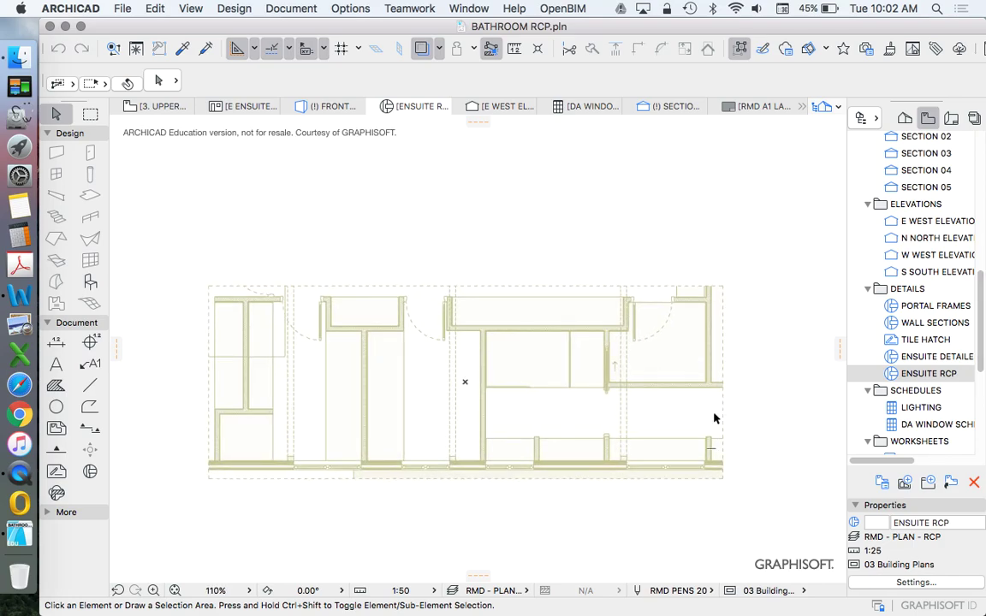
scroll(715, 417, up, 1)
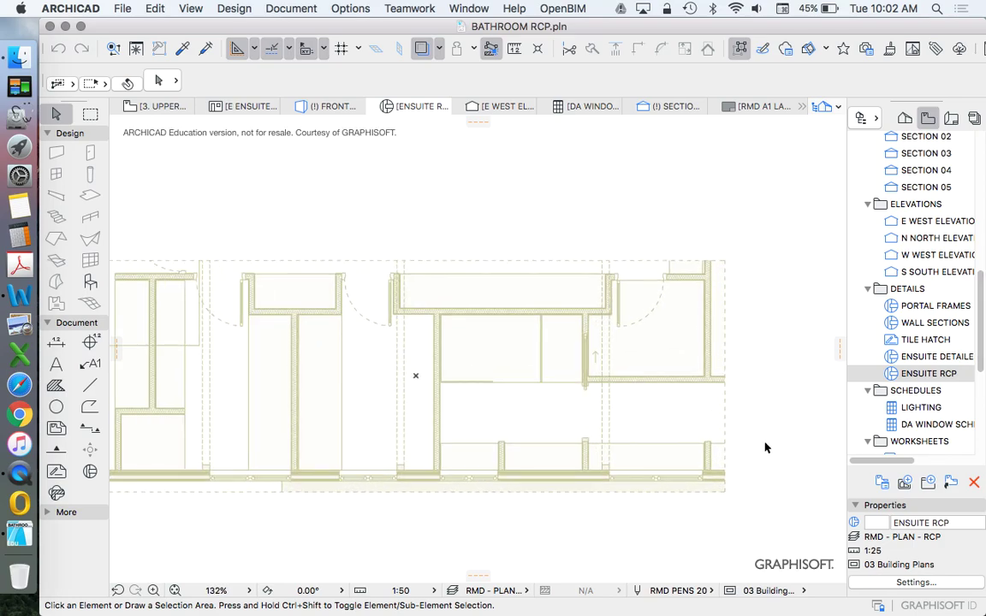